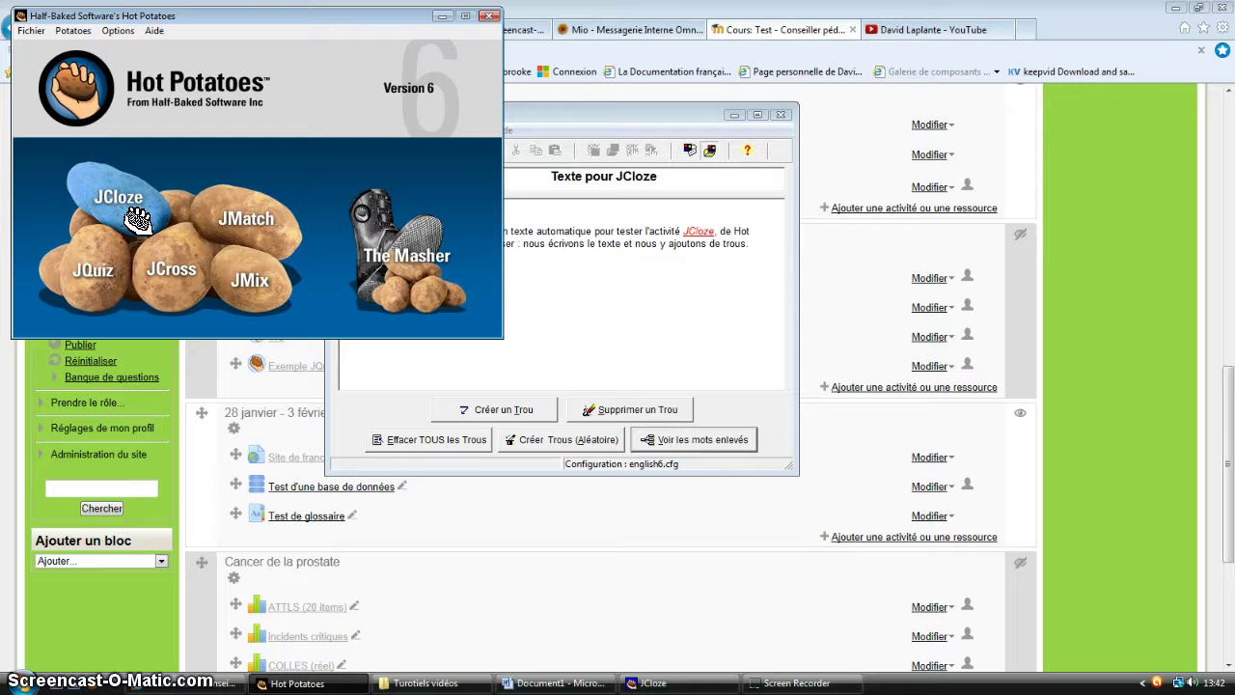
{"action": "left_click", "coordinate": [135, 210]}
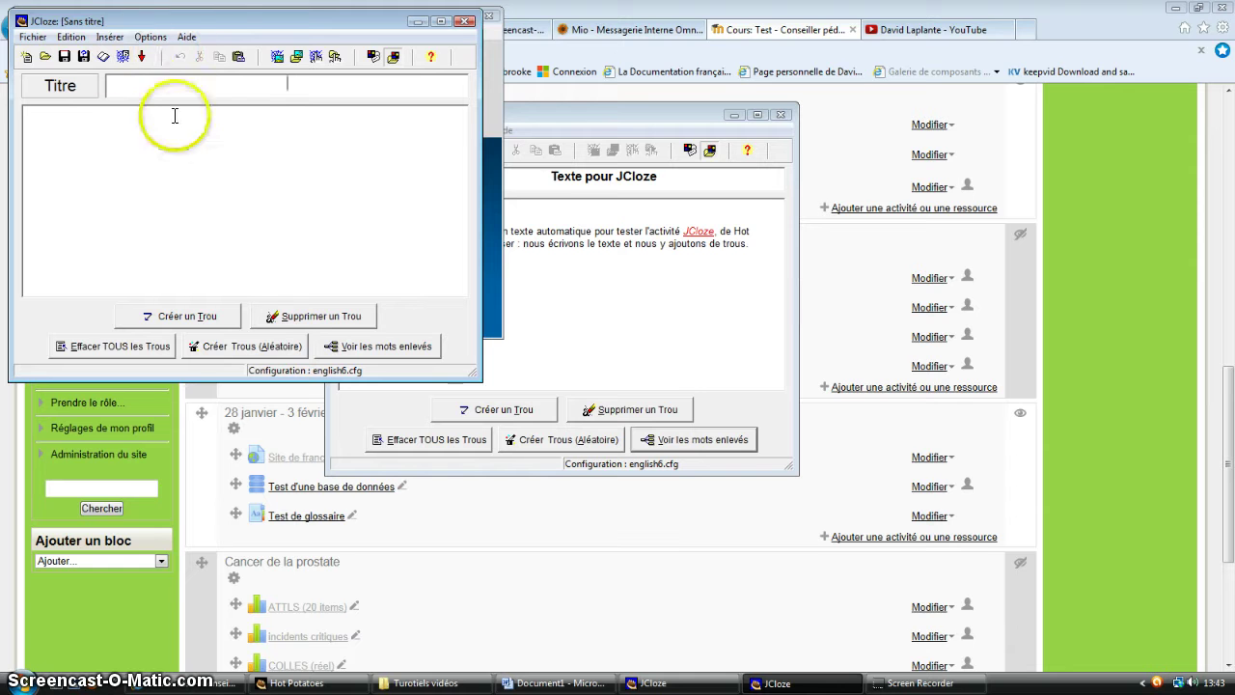
{"action": "left_click", "coordinate": [316, 85]}
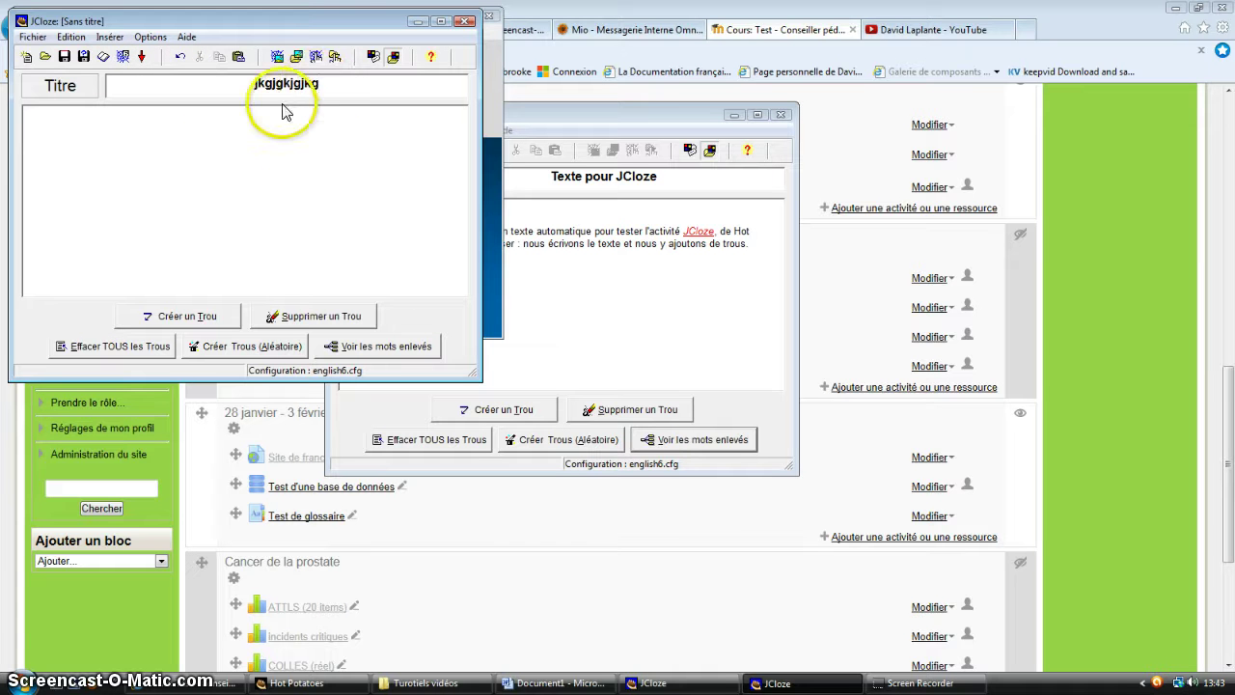
{"action": "left_click", "coordinate": [258, 181]}
{"action": "type", "text": "jgkjgjgkjgkjgjkgjhg"}
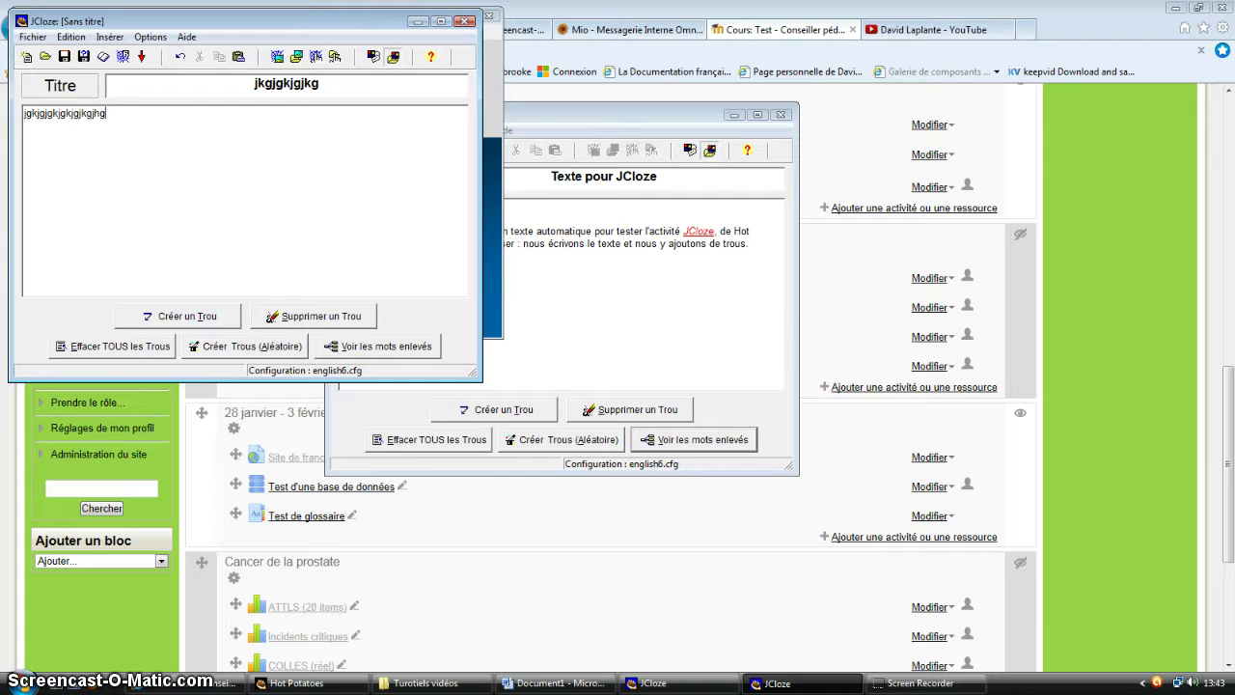
{"action": "left_click", "coordinate": [464, 21]}
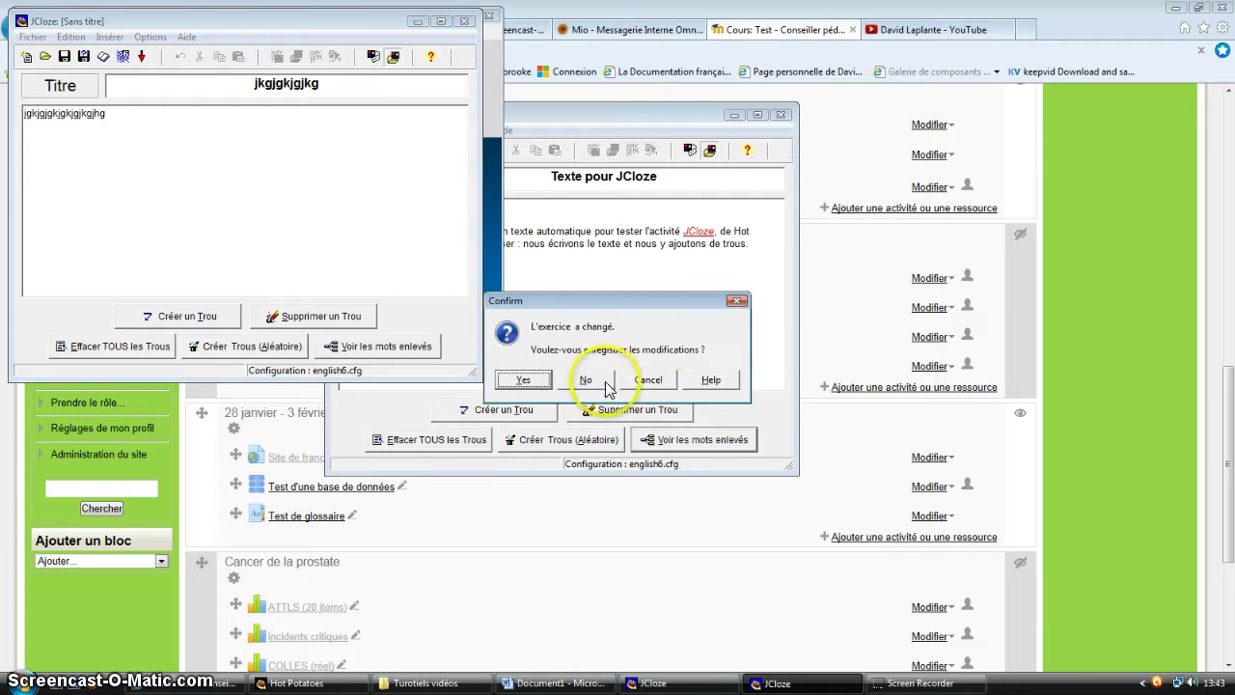
{"action": "left_click", "coordinate": [585, 379]}
Step: Create a gap from the word "écrivons" in the last sentence of "Texte pour JCloze", with the clue "gjkghjkgjg"
{"action": "left_click", "coordinate": [639, 117]}
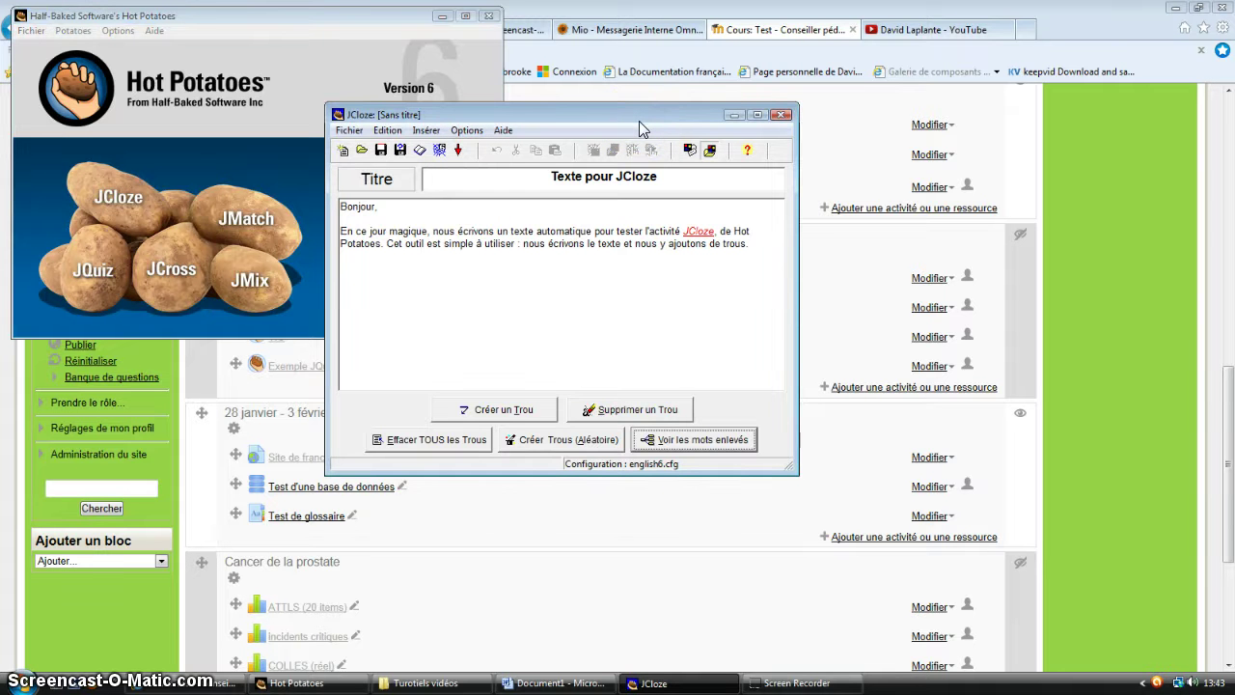
{"action": "left_click_drag", "start_coordinate": [641, 128], "coordinate": [478, 81]}
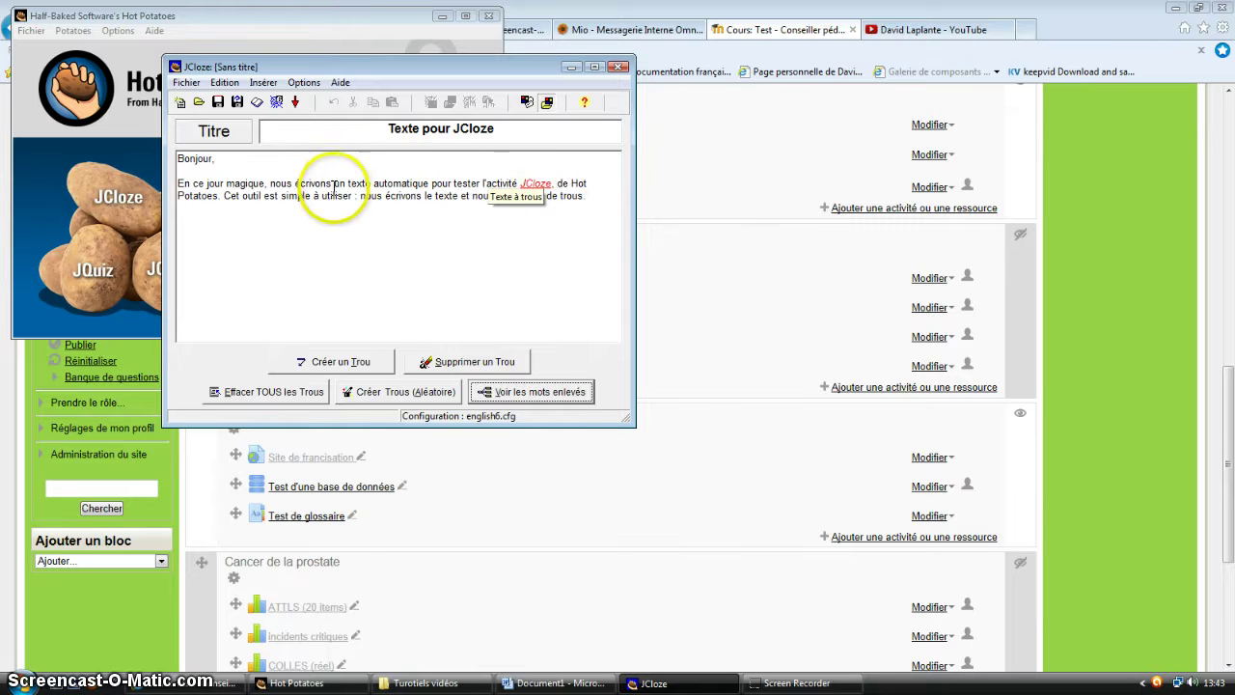
{"action": "left_click", "coordinate": [409, 196]}
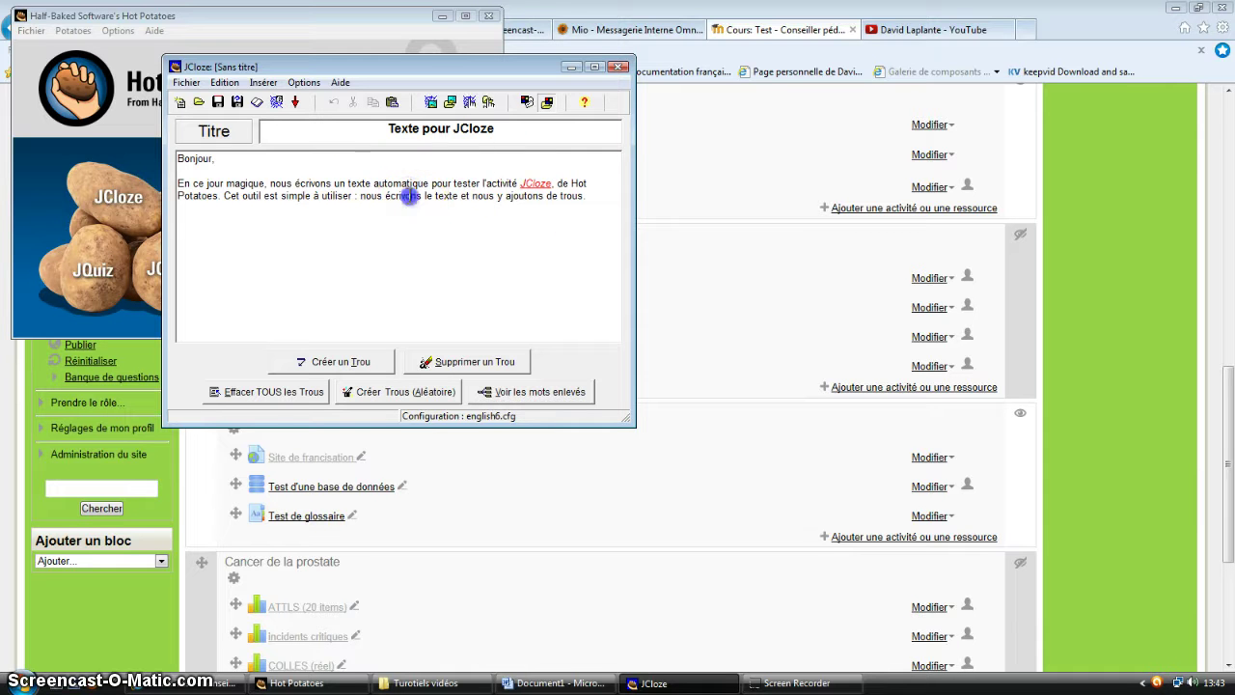
{"action": "double_click", "coordinate": [409, 196]}
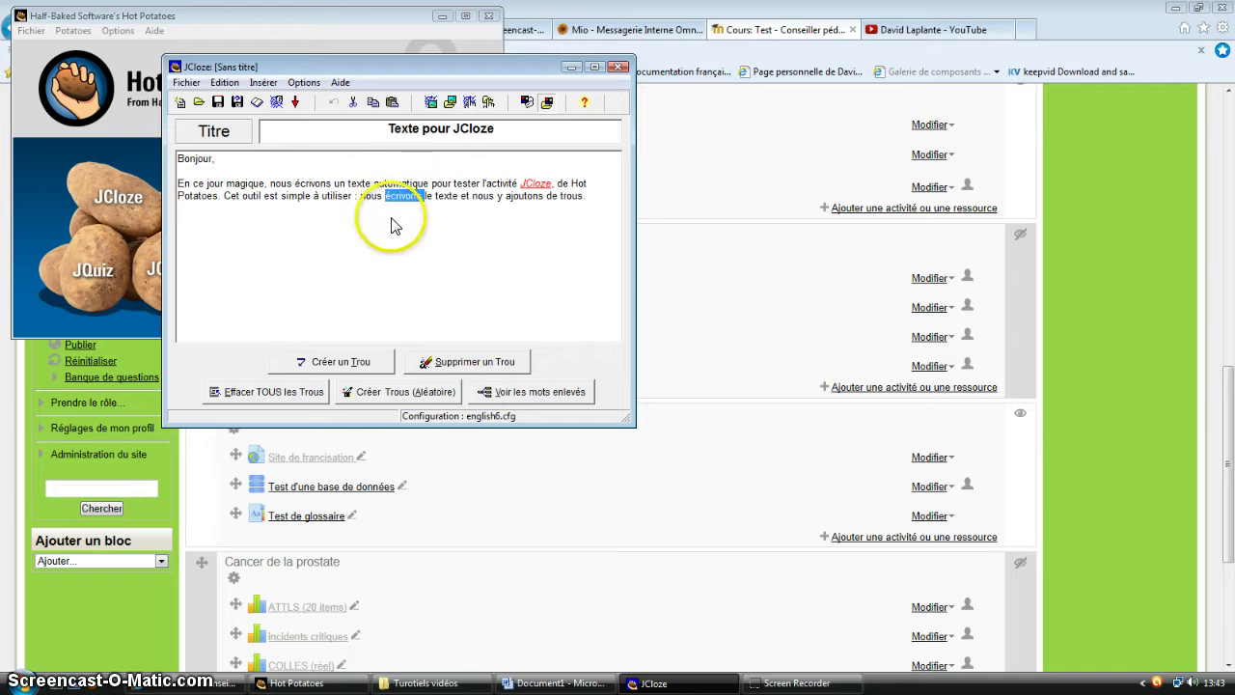
{"action": "left_click", "coordinate": [355, 364]}
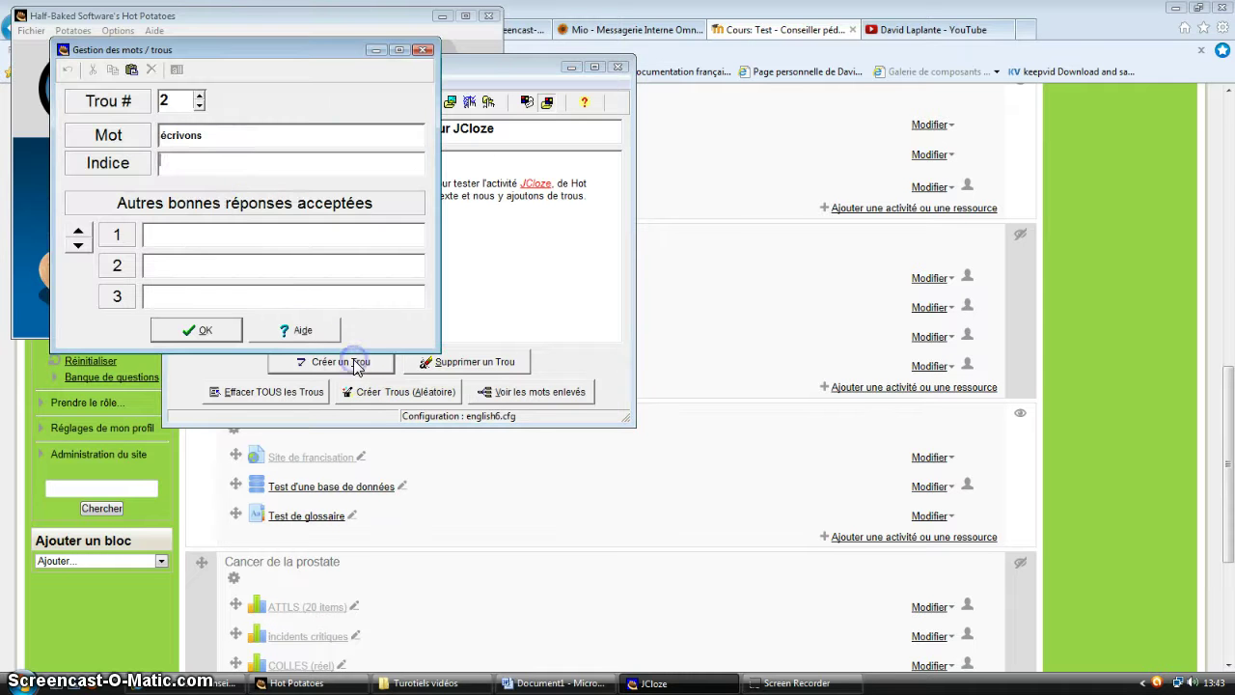
{"action": "left_click", "coordinate": [197, 170]}
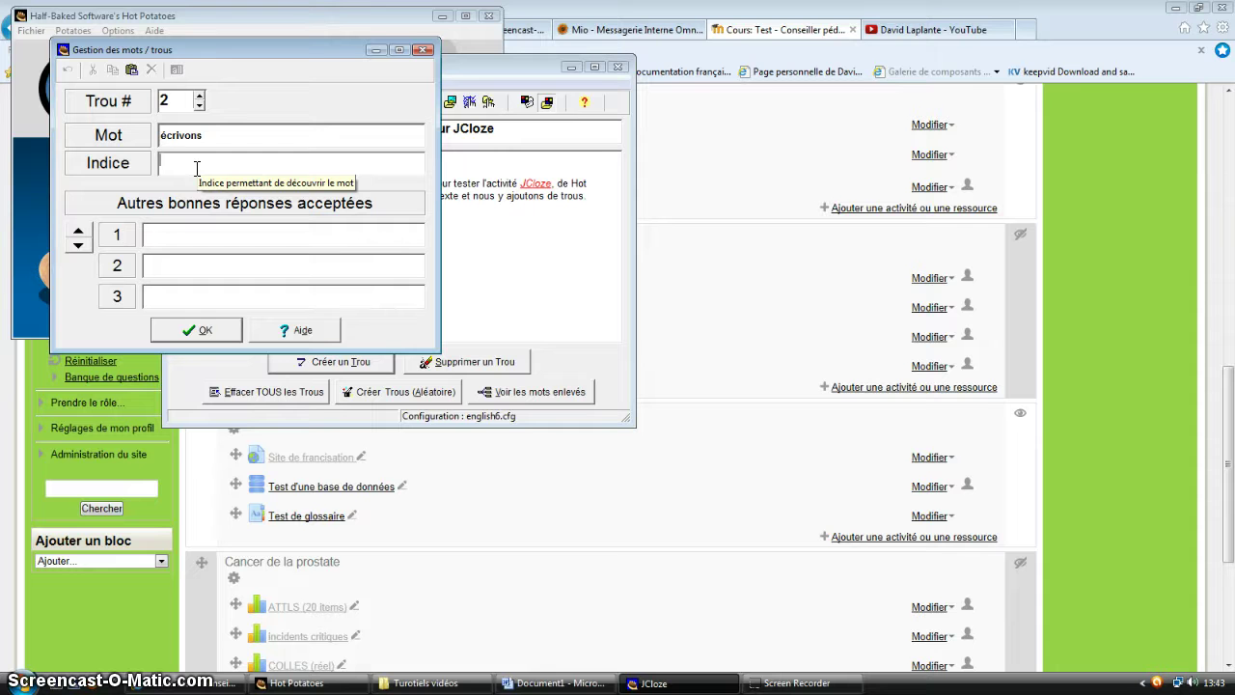
{"action": "type", "text": "gjkghjkgjg"}
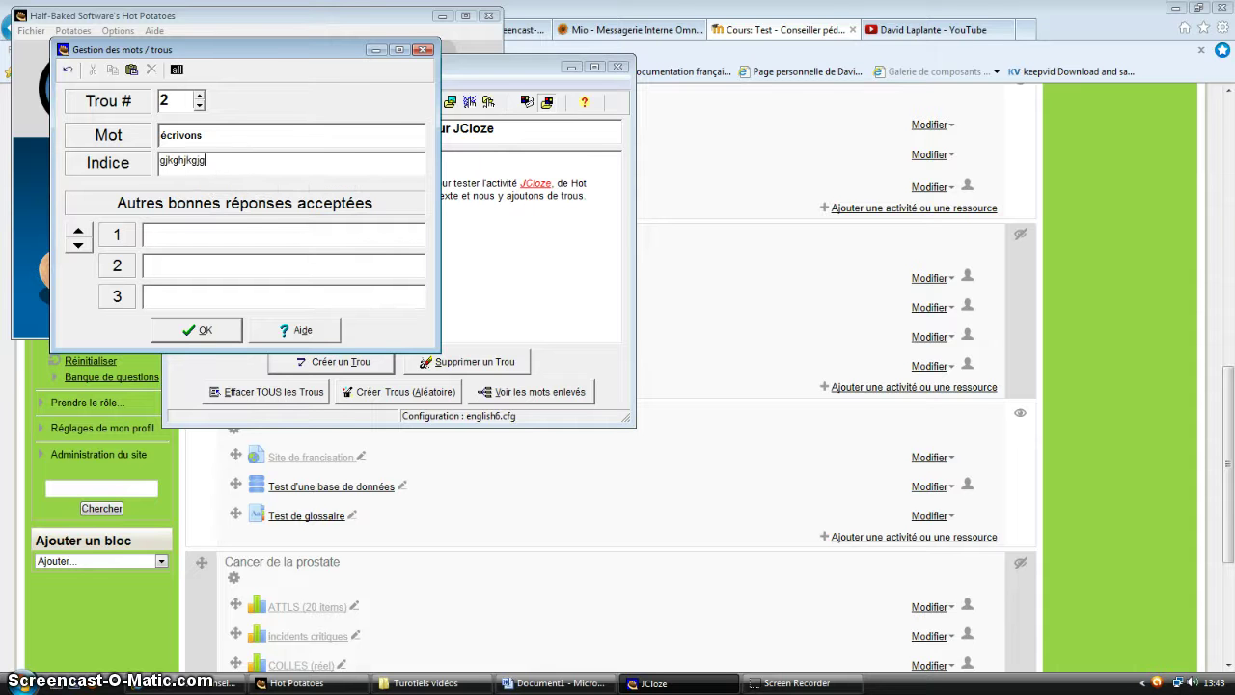
Step: Add "insérons" and "ajoutons" as the other accepted answers for the "écrivons" gap
{"action": "left_click", "coordinate": [278, 239]}
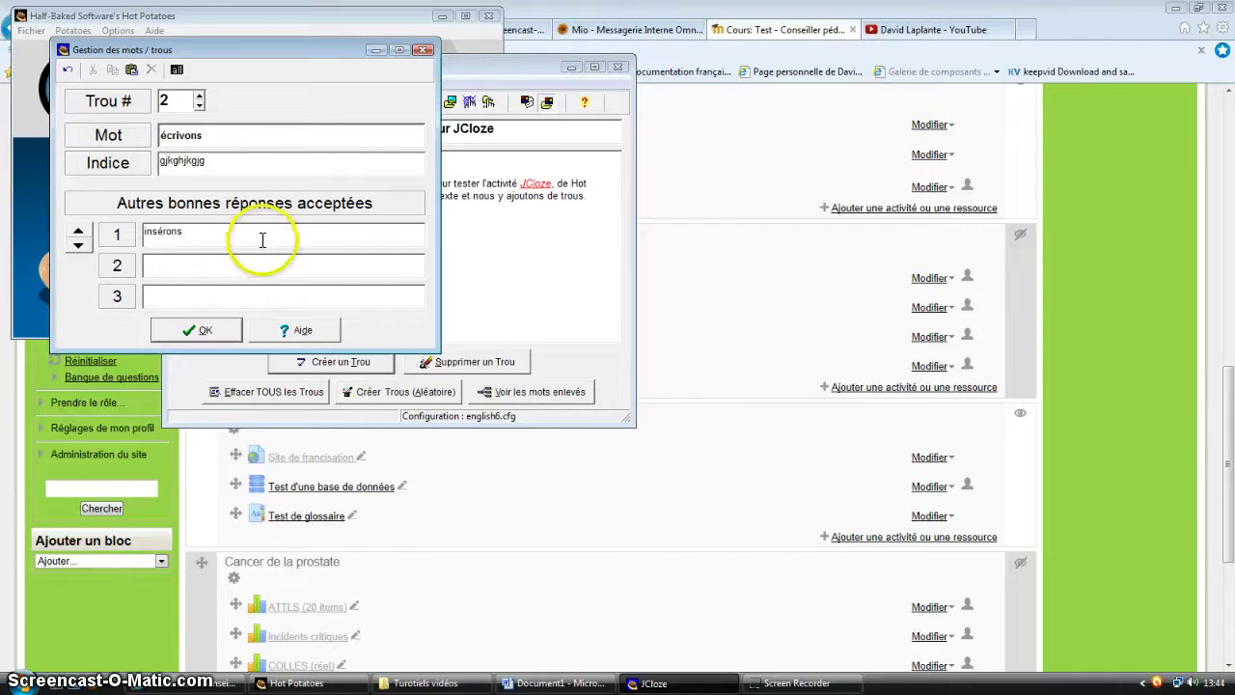
{"action": "left_click", "coordinate": [227, 263]}
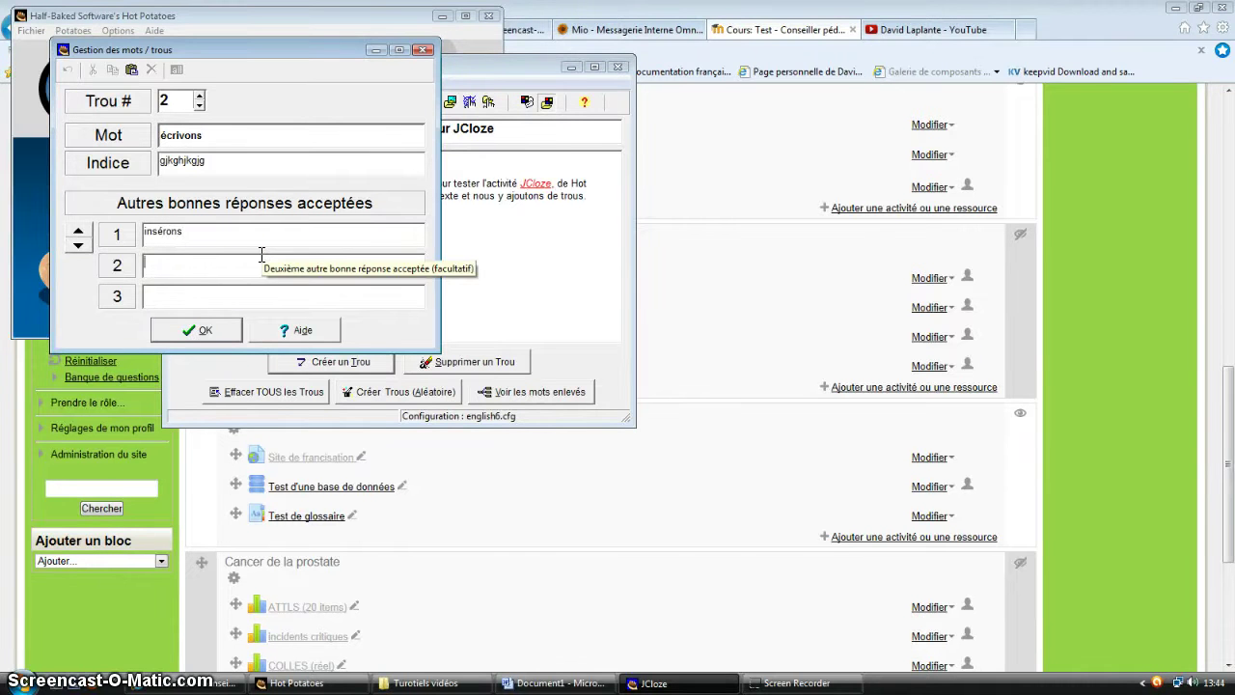
{"action": "type", "text": "ajoutons"}
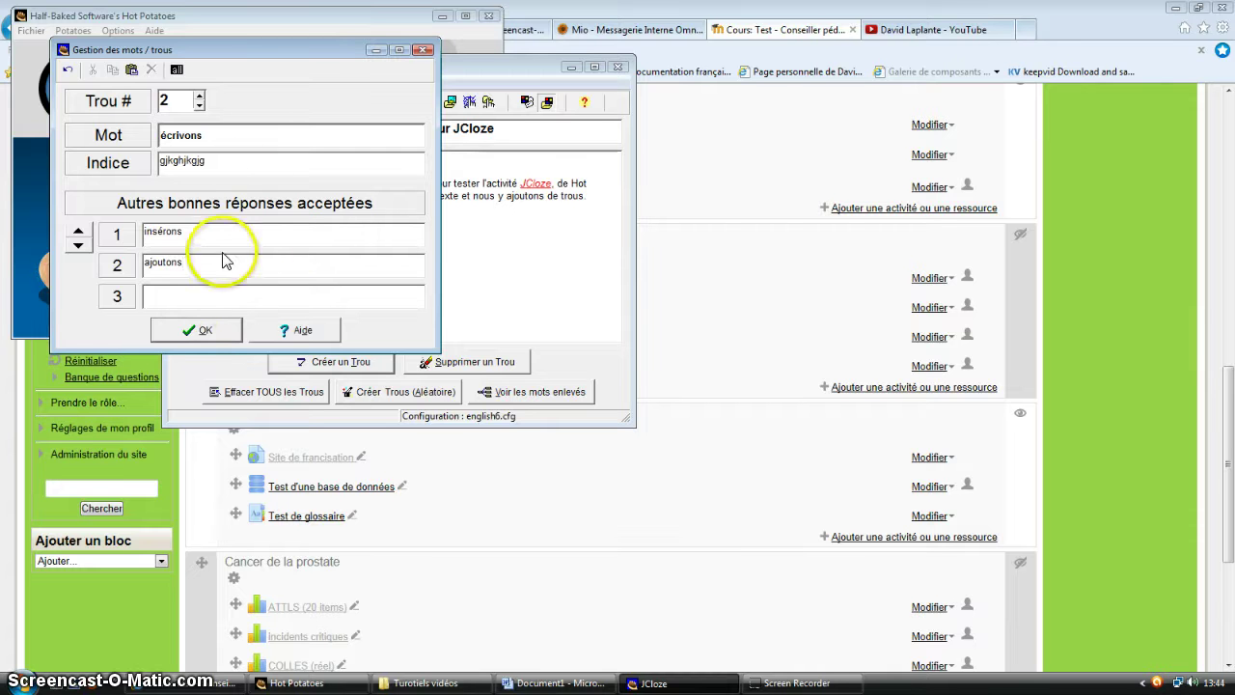
{"action": "left_click", "coordinate": [206, 330]}
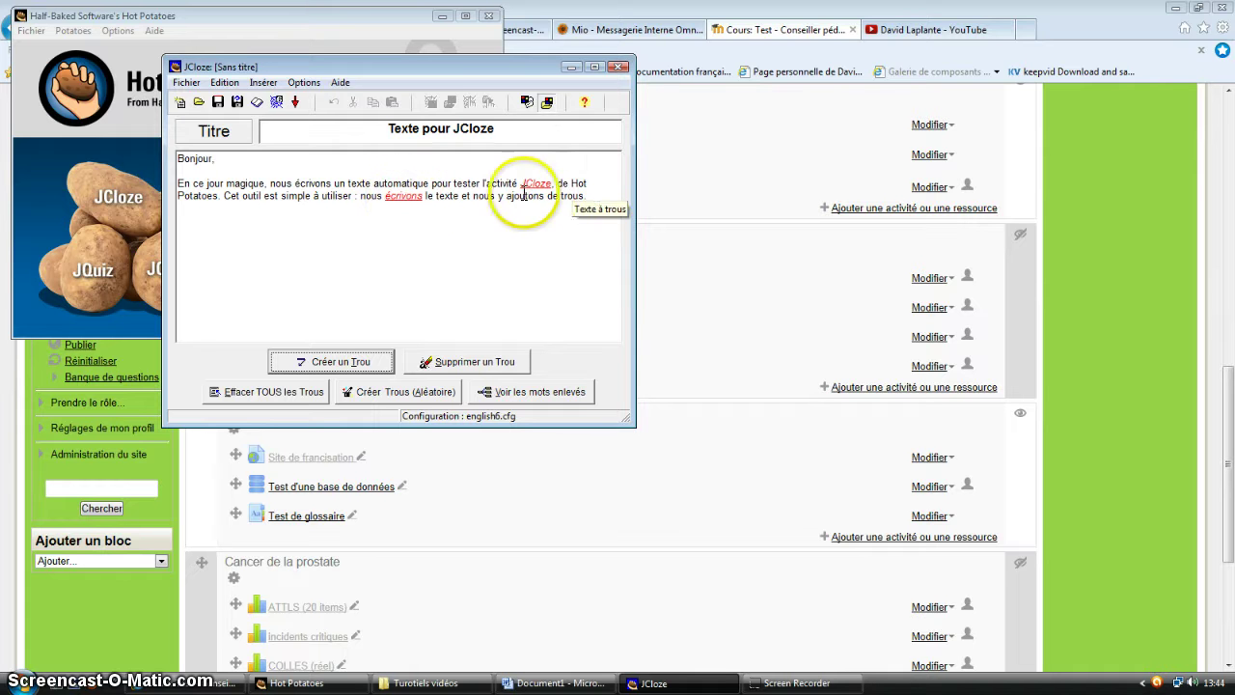
Step: Correct the end of the last sentence to "des trous" and create a gap from "trous" without a clue
{"action": "left_click", "coordinate": [590, 195]}
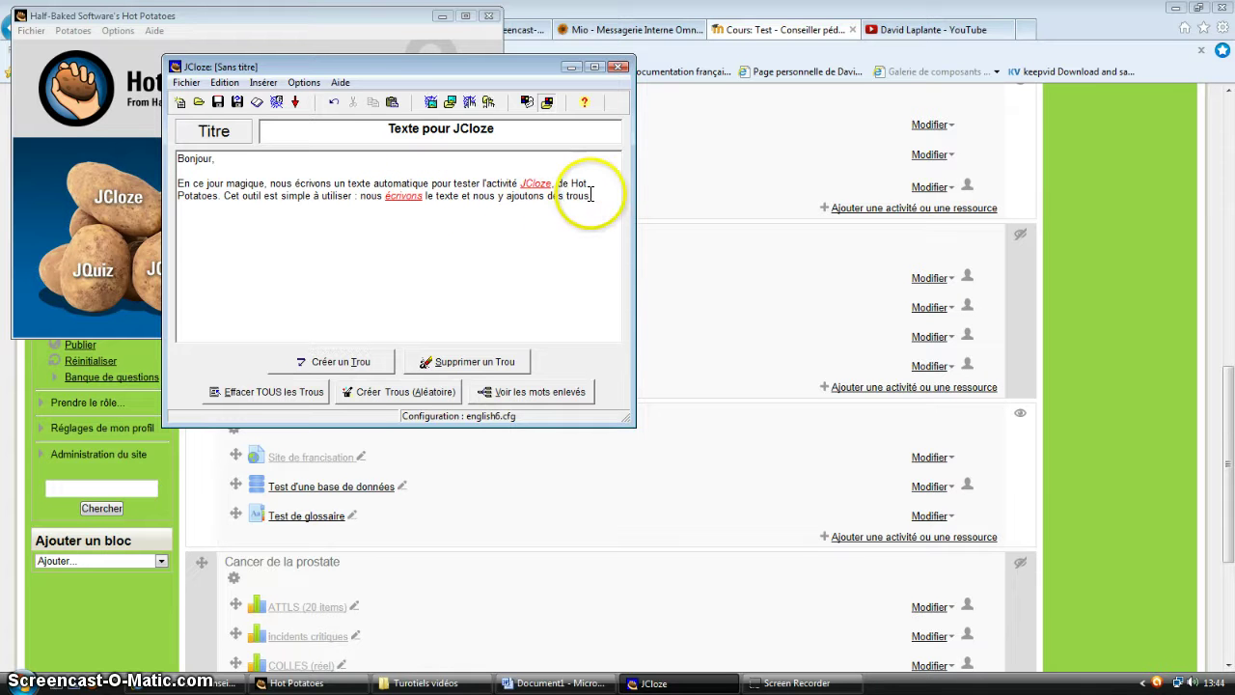
{"action": "double_click", "coordinate": [576, 196]}
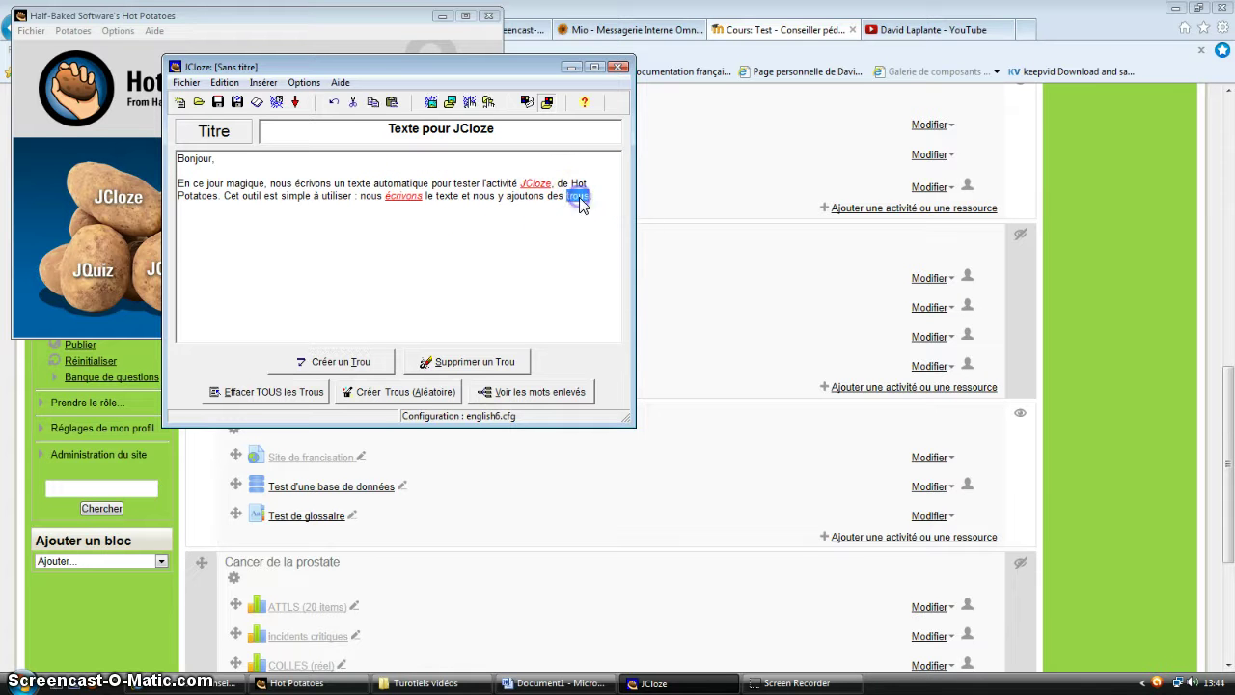
{"action": "left_click", "coordinate": [325, 365]}
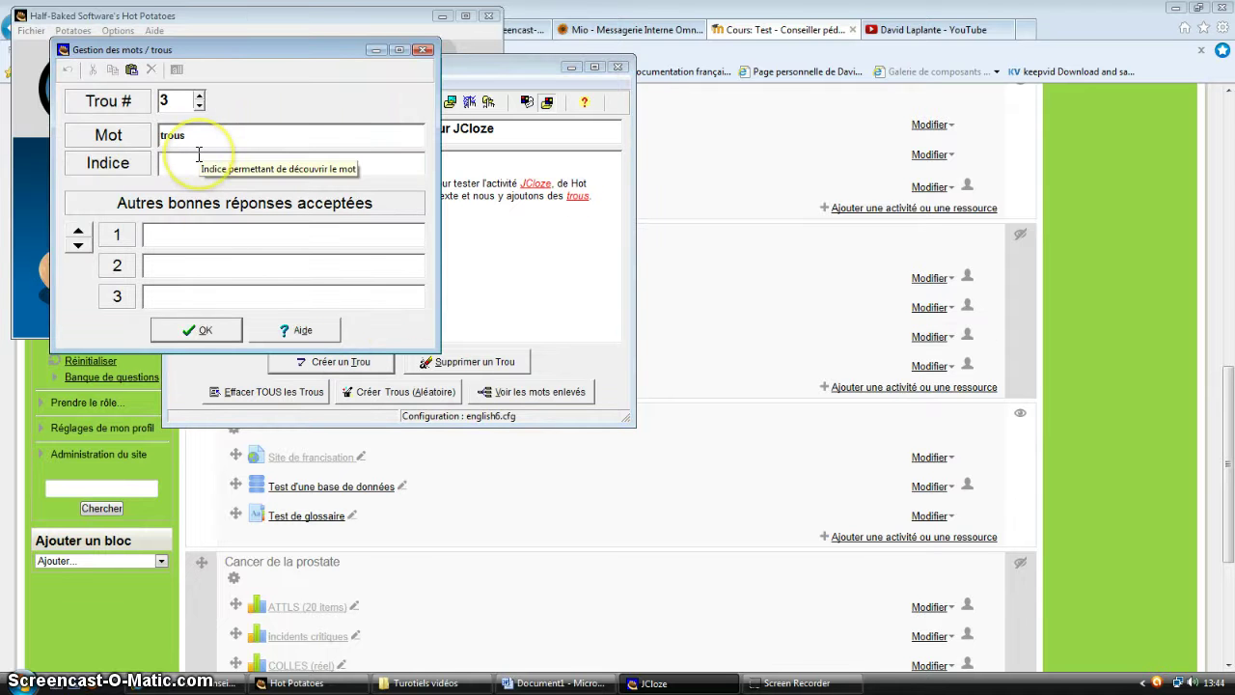
{"action": "left_click", "coordinate": [199, 328]}
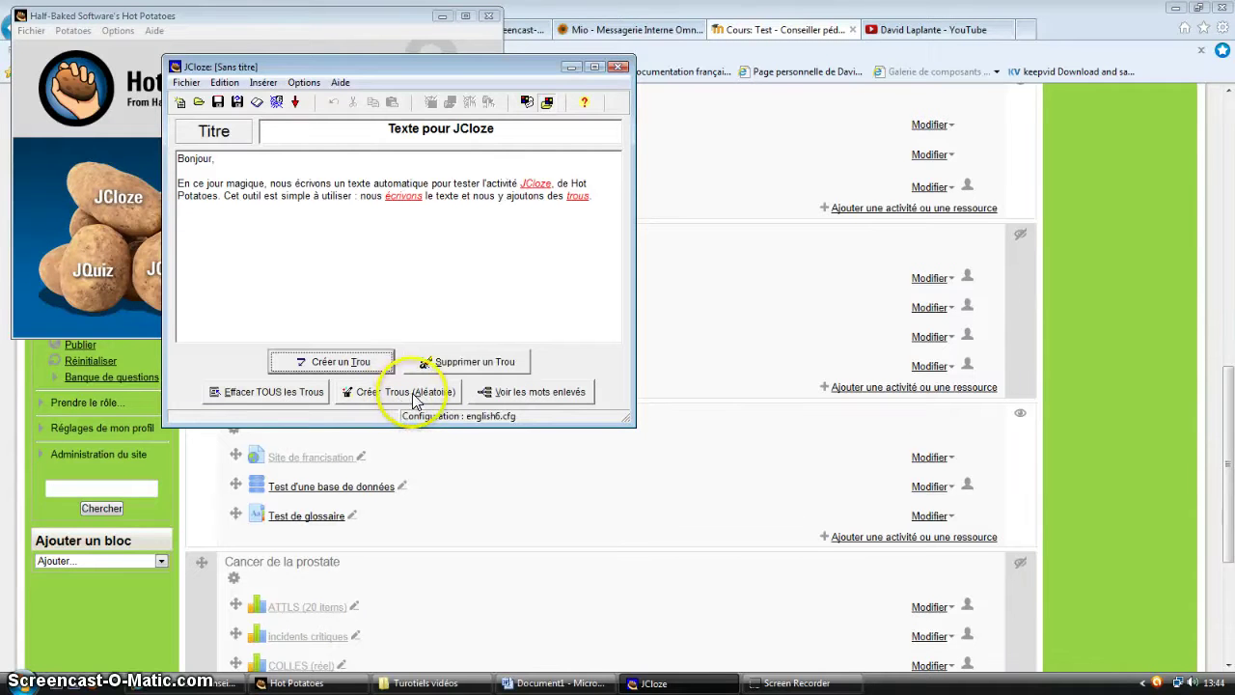
Step: Review the removed words by going through the exercise's gaps, ending on gap 1
{"action": "left_click", "coordinate": [545, 392]}
{"action": "left_click", "coordinate": [198, 104]}
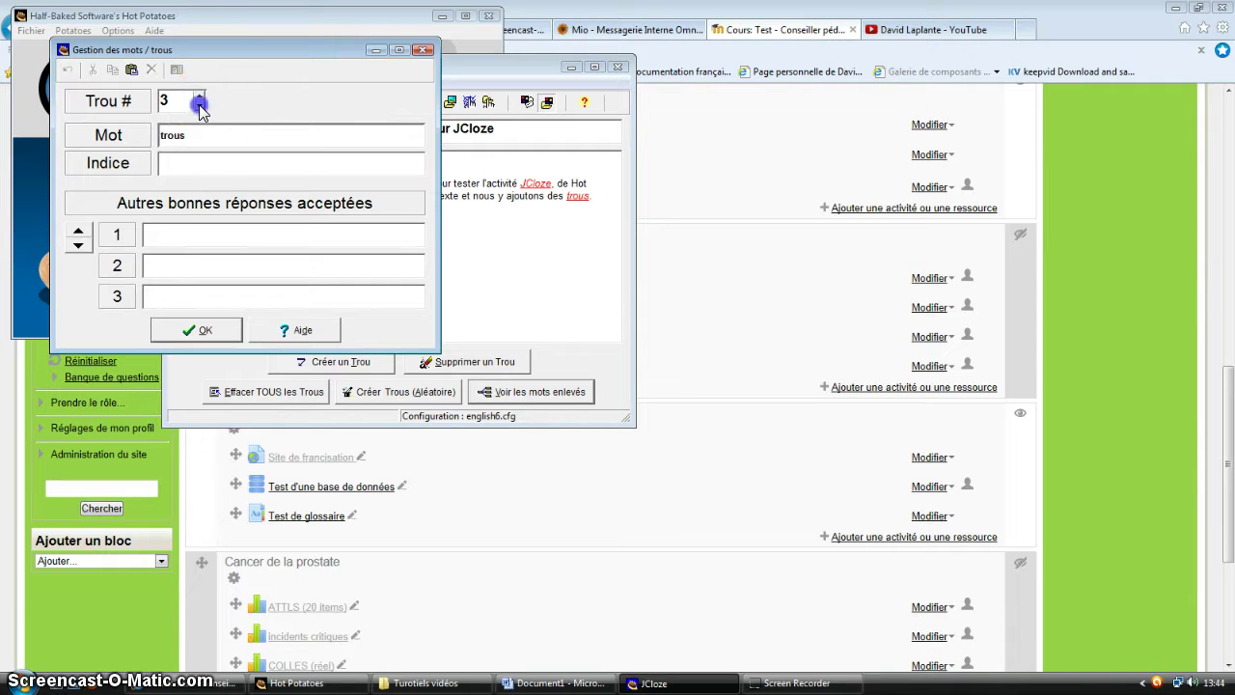
{"action": "left_click", "coordinate": [199, 106]}
{"action": "left_click", "coordinate": [199, 107]}
{"action": "left_click", "coordinate": [198, 97]}
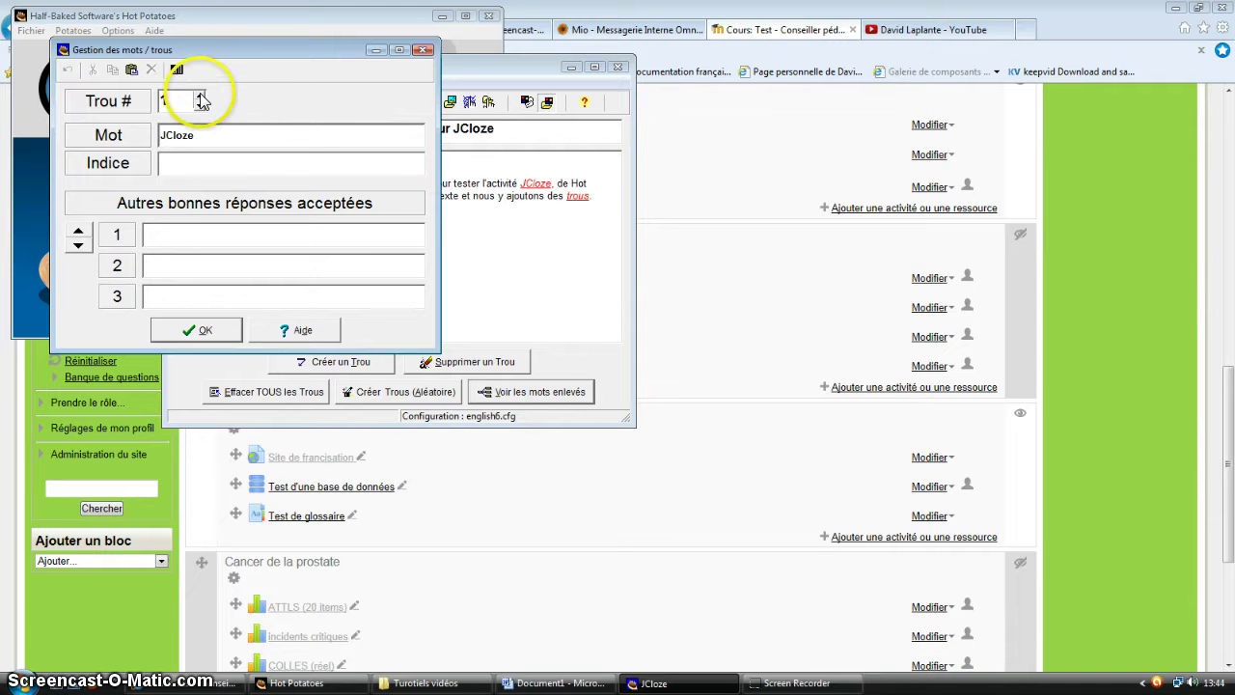
{"action": "left_click", "coordinate": [199, 96]}
{"action": "left_click", "coordinate": [199, 108]}
{"action": "left_click", "coordinate": [199, 108]}
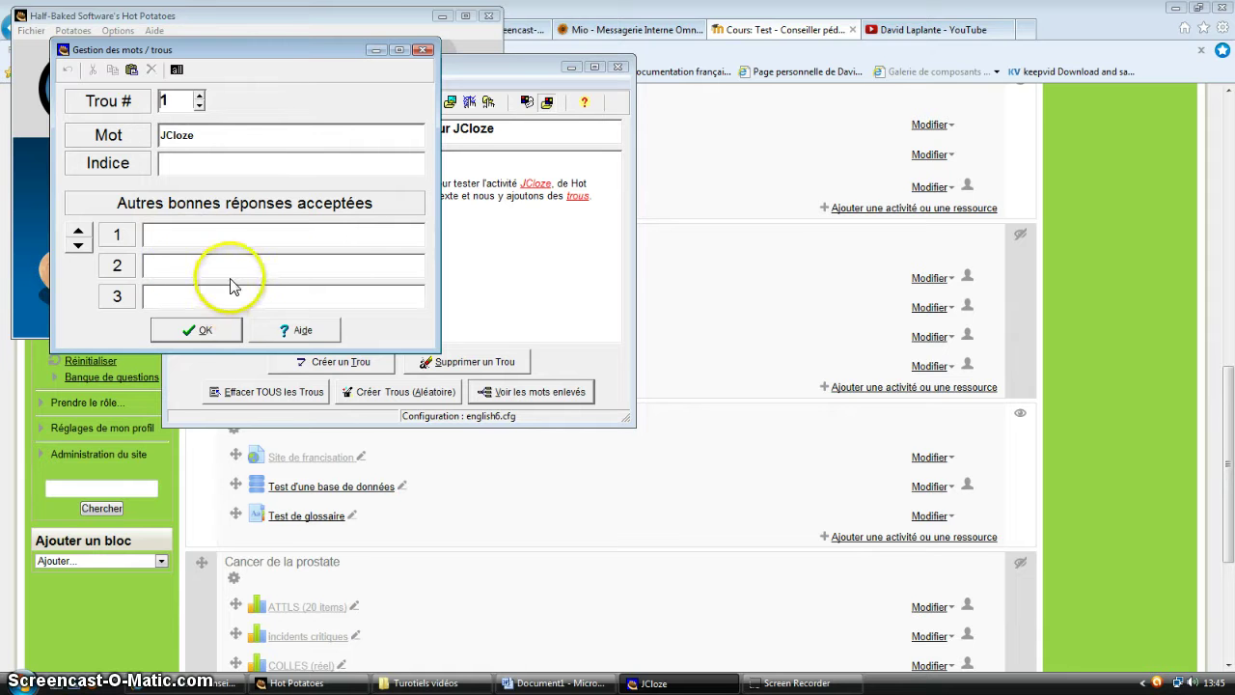
Step: Examine the additional accepted-answer slots available for the first gap, and return to the exercise text
{"action": "left_click", "coordinate": [76, 248]}
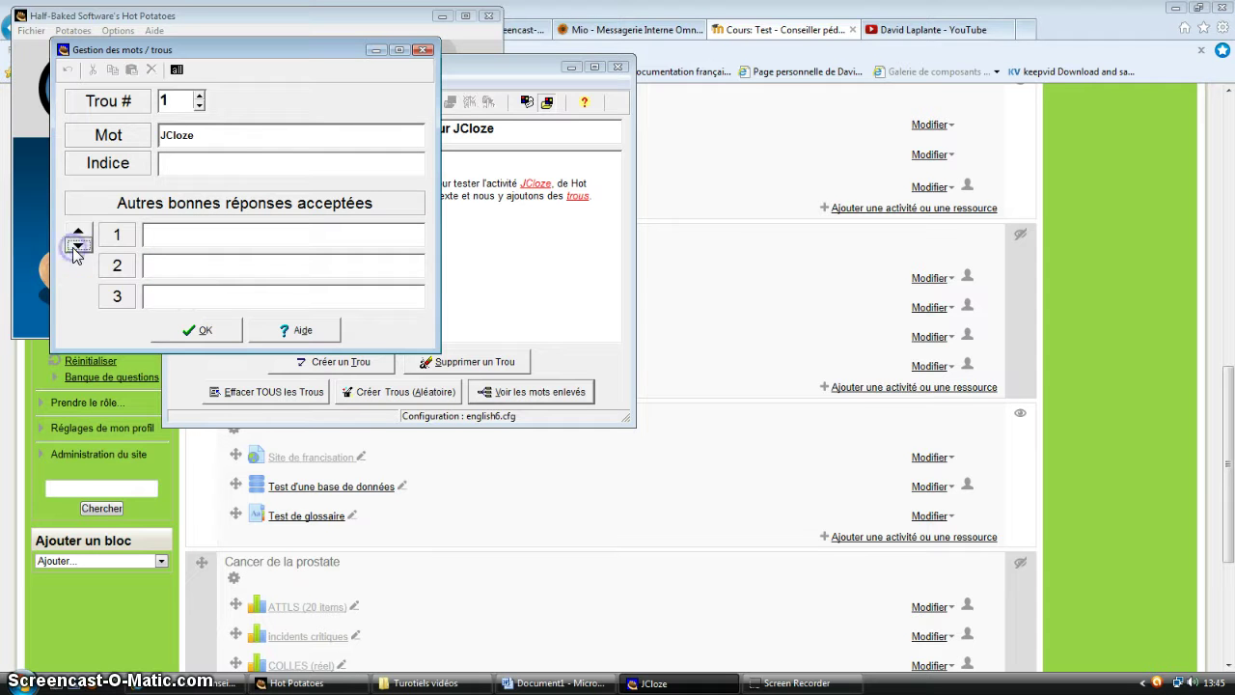
{"action": "left_click", "coordinate": [78, 242]}
{"action": "left_click", "coordinate": [78, 242]}
{"action": "left_click", "coordinate": [78, 242]}
{"action": "left_click", "coordinate": [78, 242]}
{"action": "left_click", "coordinate": [79, 243]}
{"action": "left_click", "coordinate": [79, 242]}
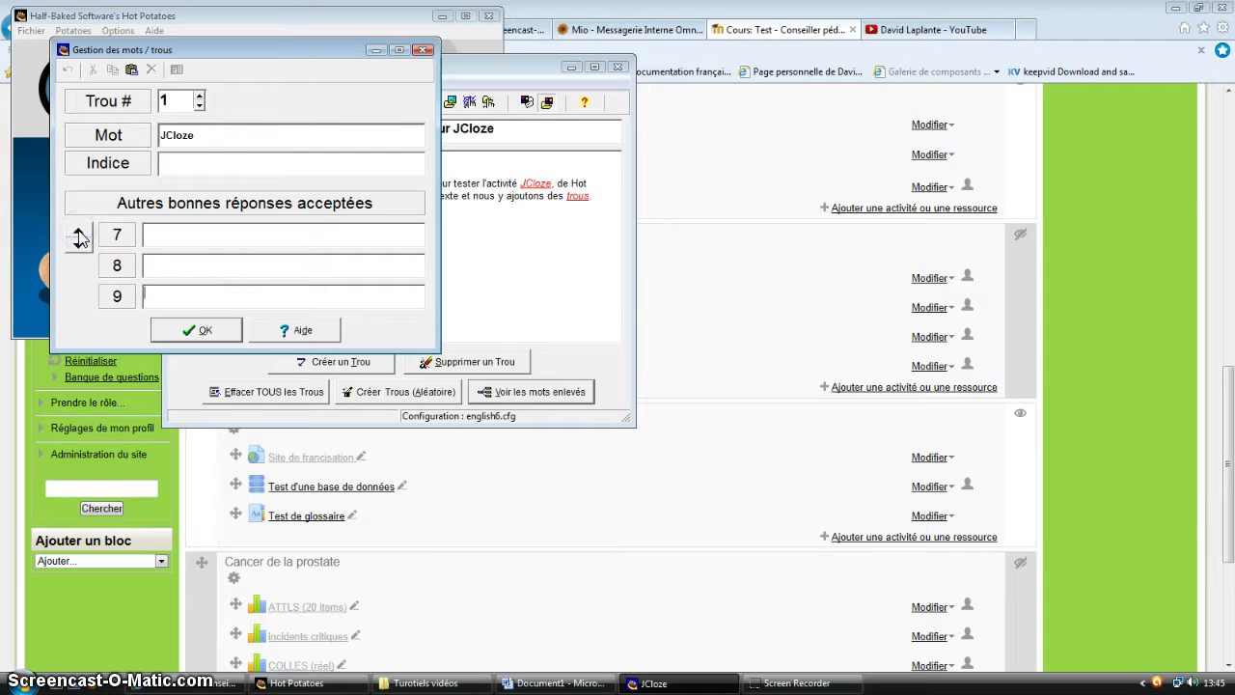
{"action": "left_click", "coordinate": [79, 242]}
{"action": "left_click", "coordinate": [78, 242]}
{"action": "left_click", "coordinate": [79, 242]}
{"action": "left_click", "coordinate": [78, 242]}
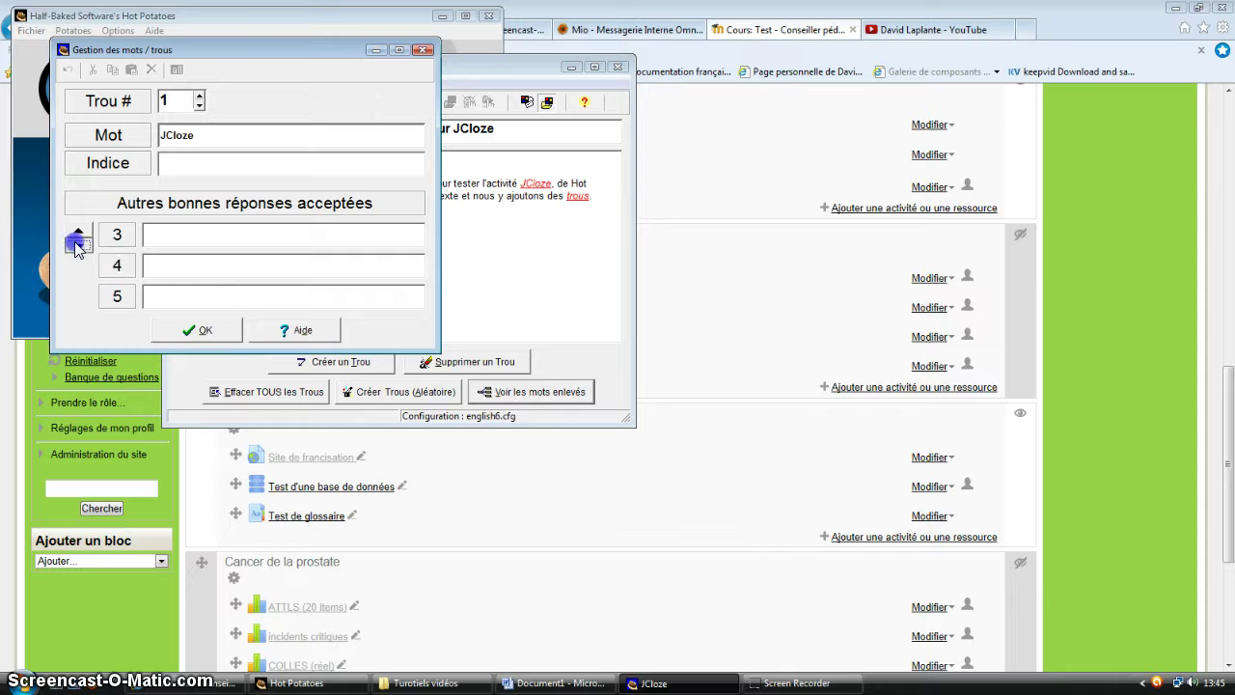
{"action": "left_click", "coordinate": [214, 330]}
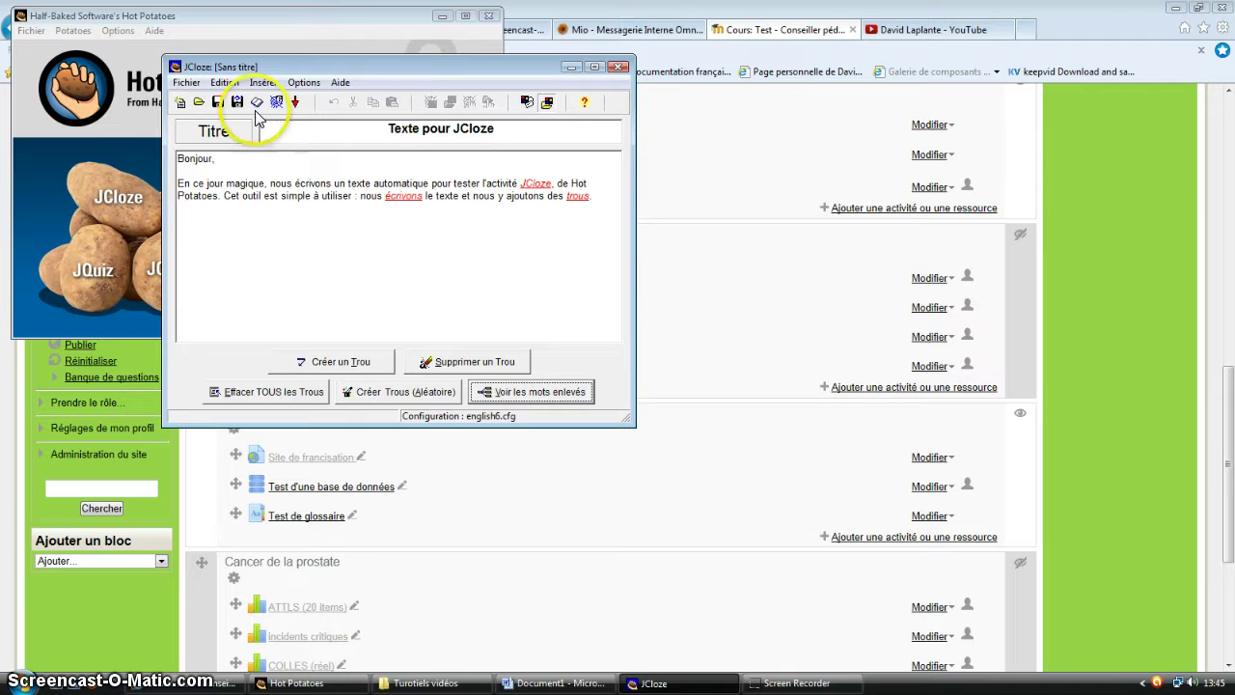
Step: Save the exercise as JCloze-Texte in the Cégep folder and close the exercise editor
{"action": "left_click", "coordinate": [224, 102]}
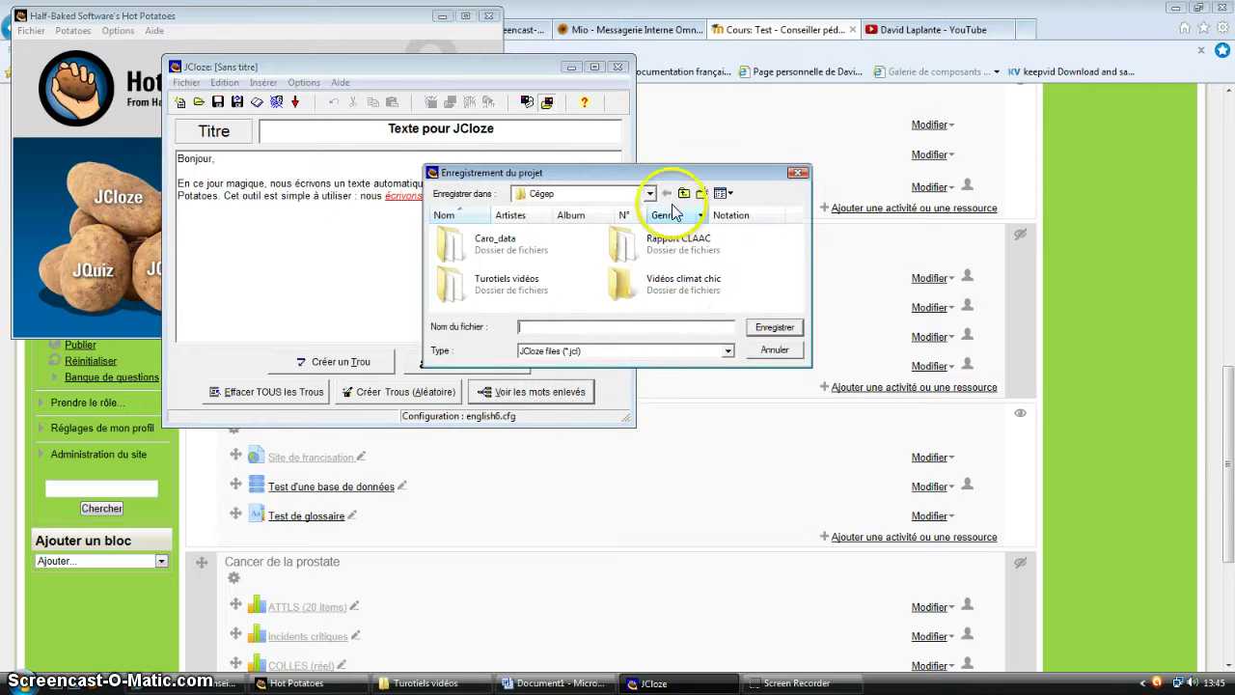
{"action": "left_click", "coordinate": [746, 326]}
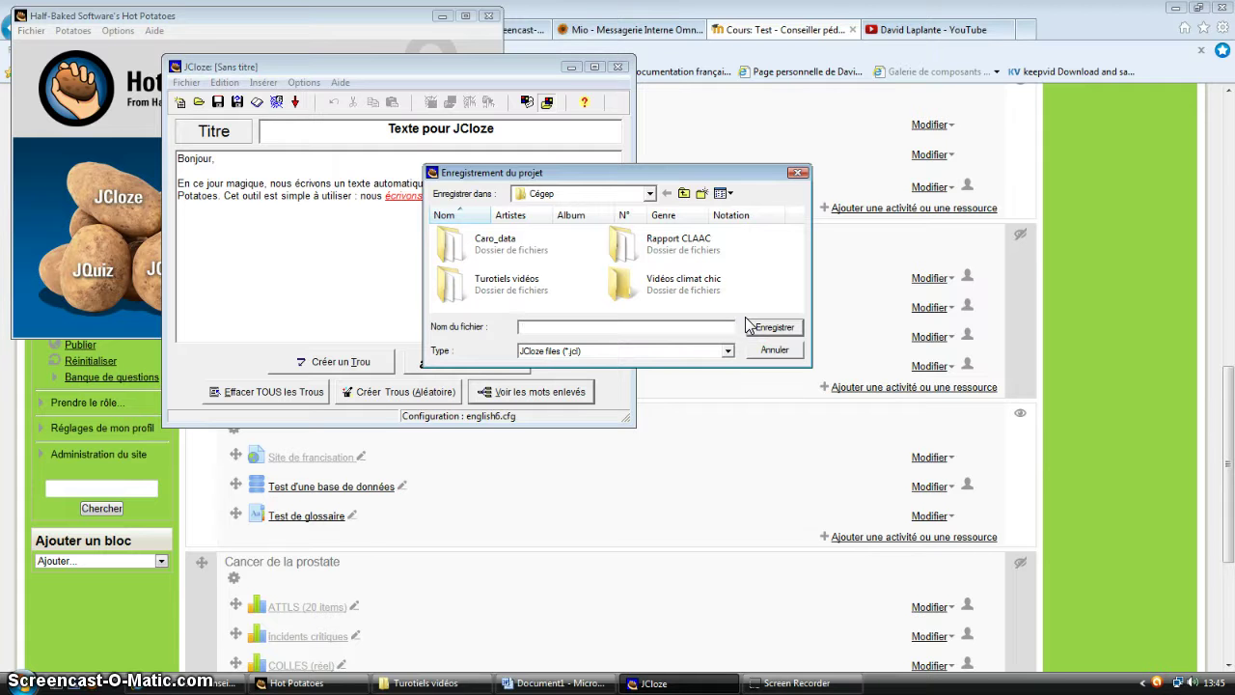
{"action": "type", "text": "JCloze-Texte"}
{"action": "left_click", "coordinate": [746, 324]}
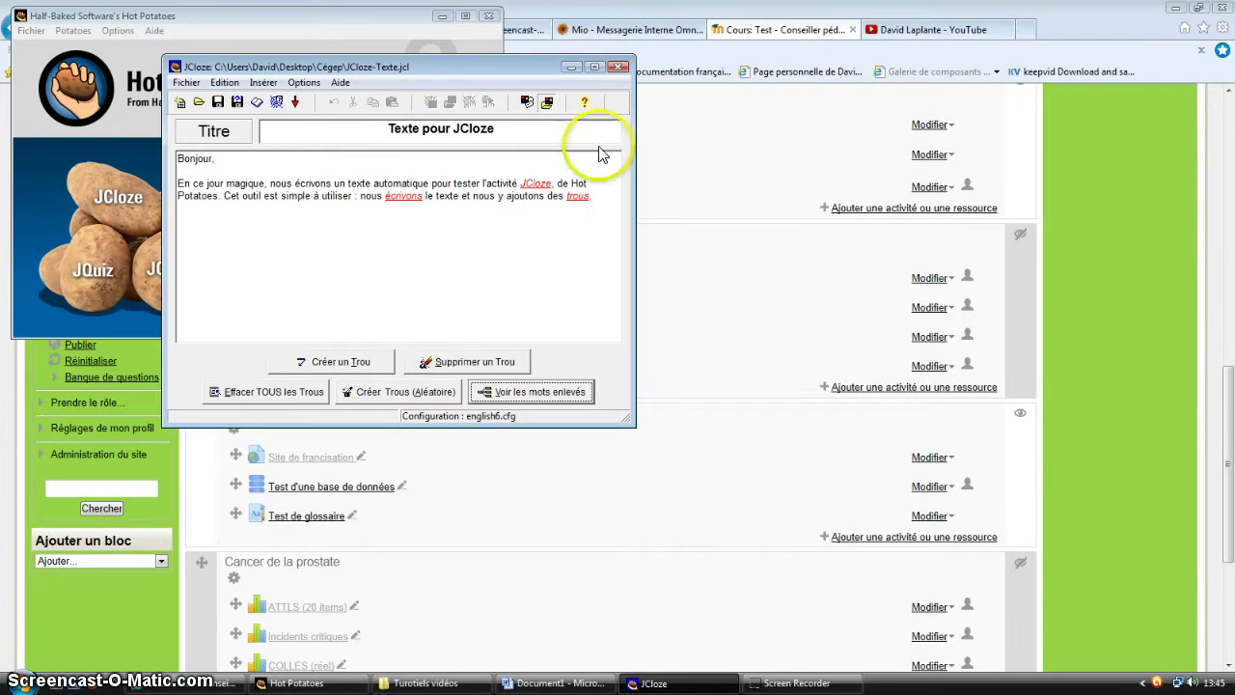
{"action": "left_click", "coordinate": [619, 70]}
Step: Switch to the Moodle course page and add a Hot Potatoes activity to the "Exercices en politique" section
{"action": "left_click", "coordinate": [437, 576]}
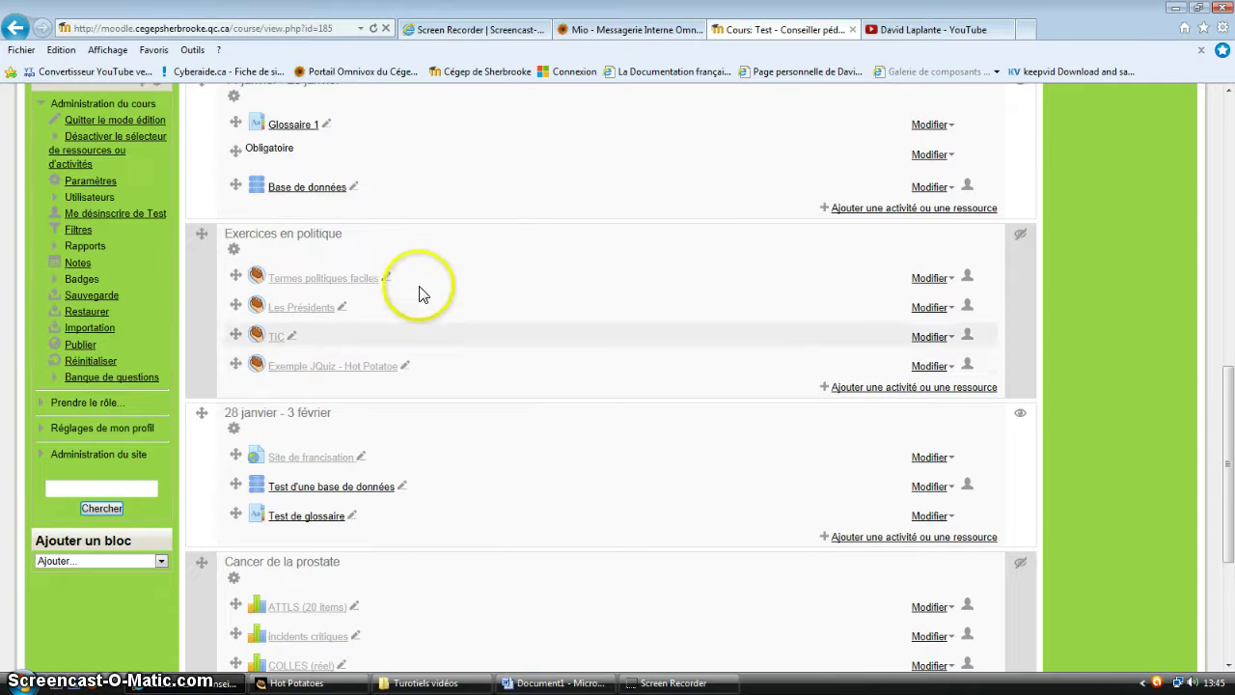
{"action": "left_click", "coordinate": [924, 391]}
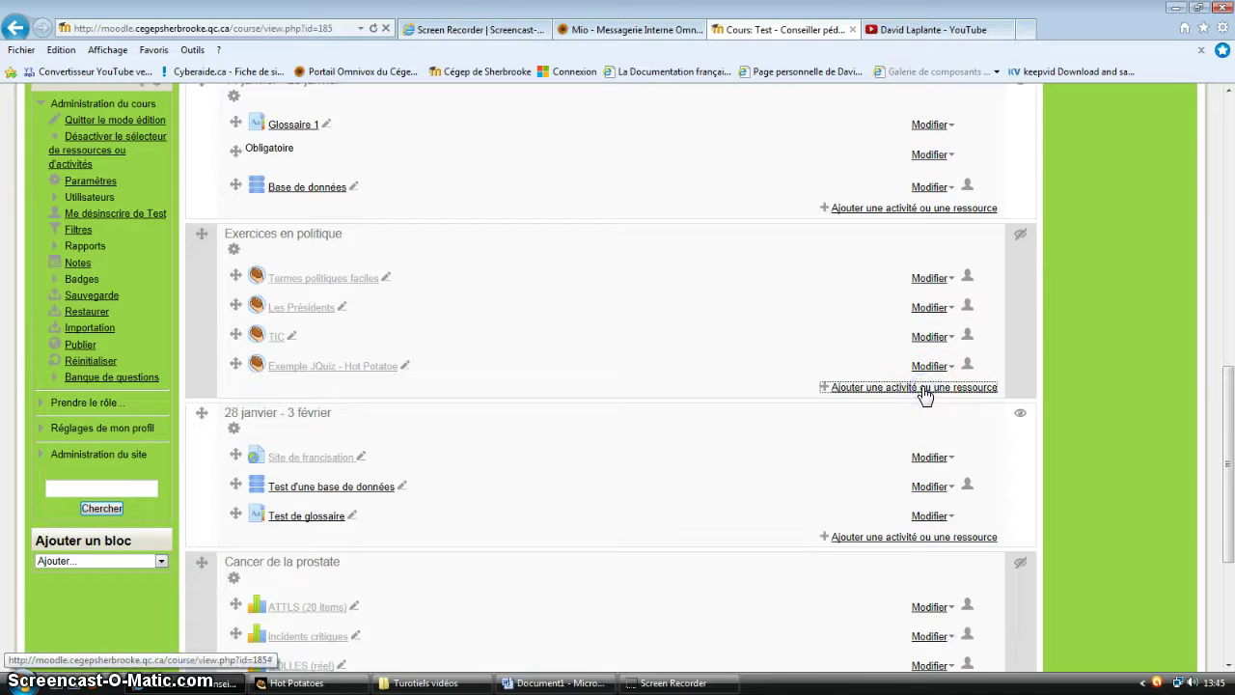
{"action": "scroll", "coordinate": [503, 463], "scroll_direction": "down", "scroll_amount": 3}
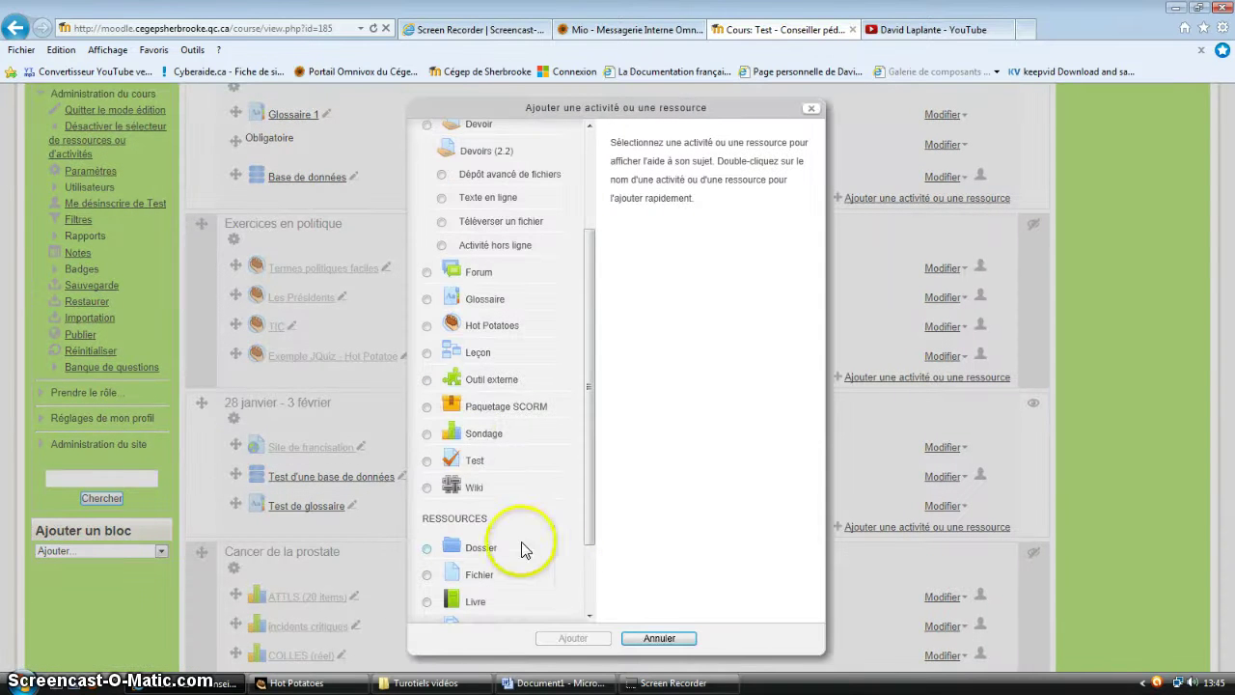
{"action": "left_click", "coordinate": [430, 325]}
{"action": "left_click", "coordinate": [572, 638]}
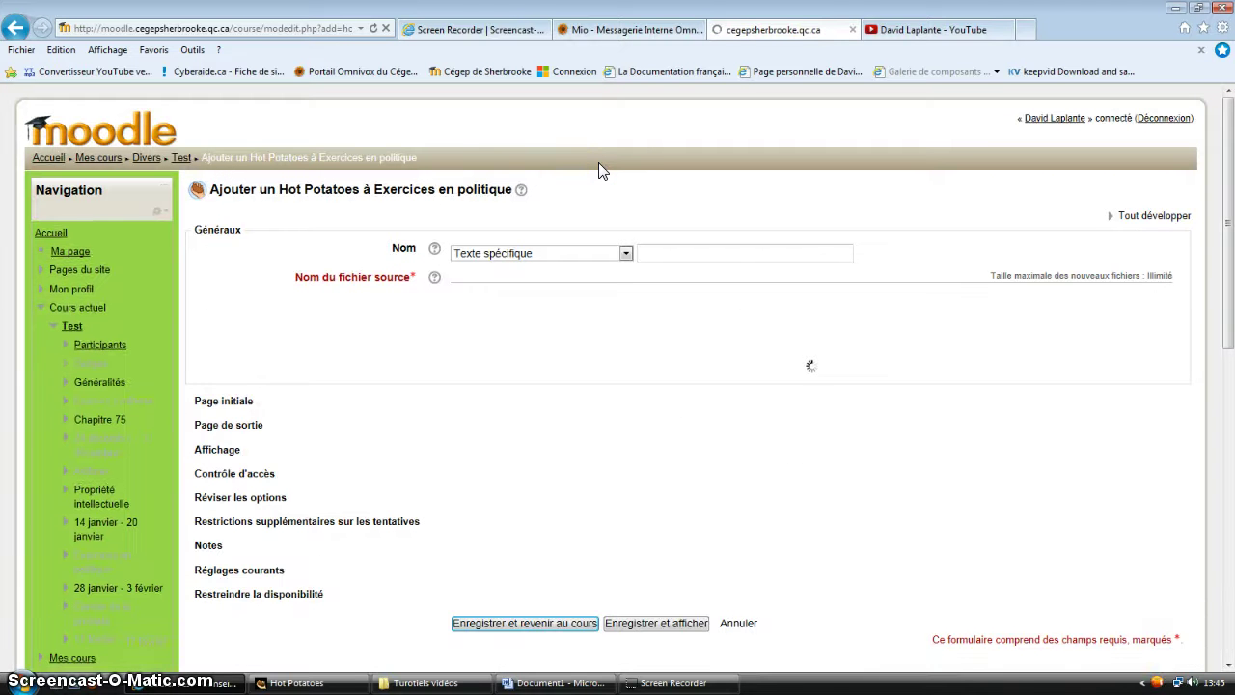
Step: Name the activity "JCloze - Texte" and upload the JCloze-Texte file from the Cégep folder as its source file
{"action": "left_click", "coordinate": [695, 252]}
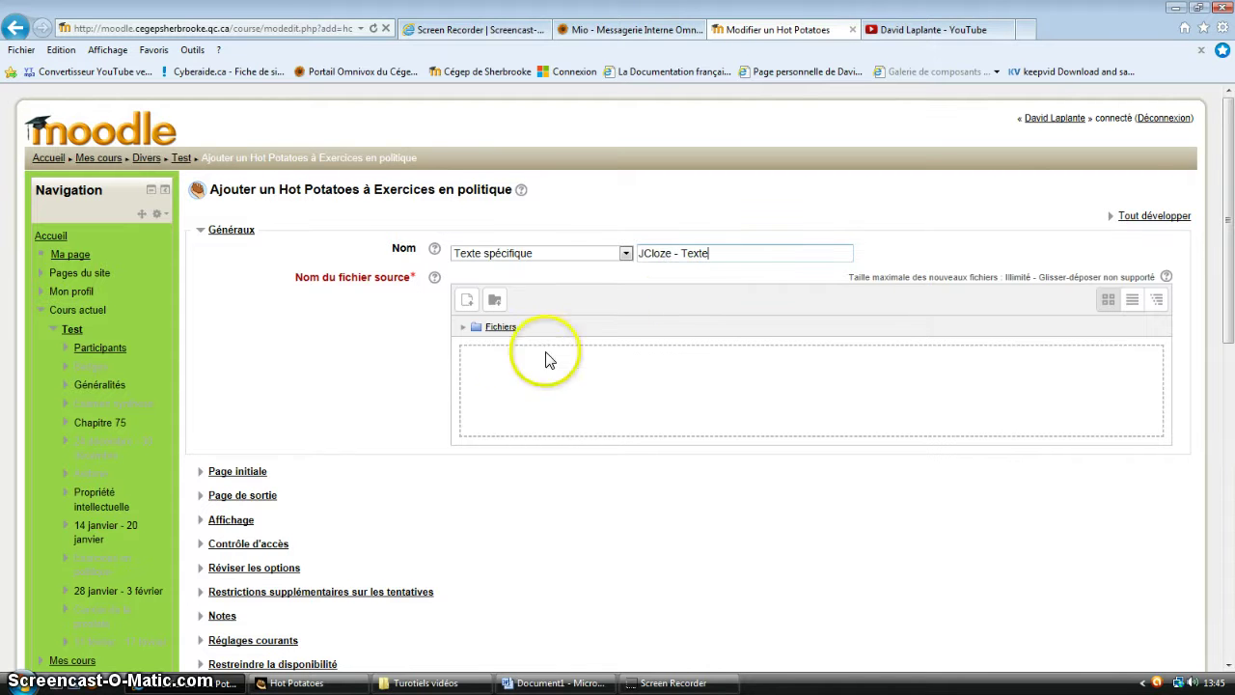
{"action": "left_click", "coordinate": [468, 305]}
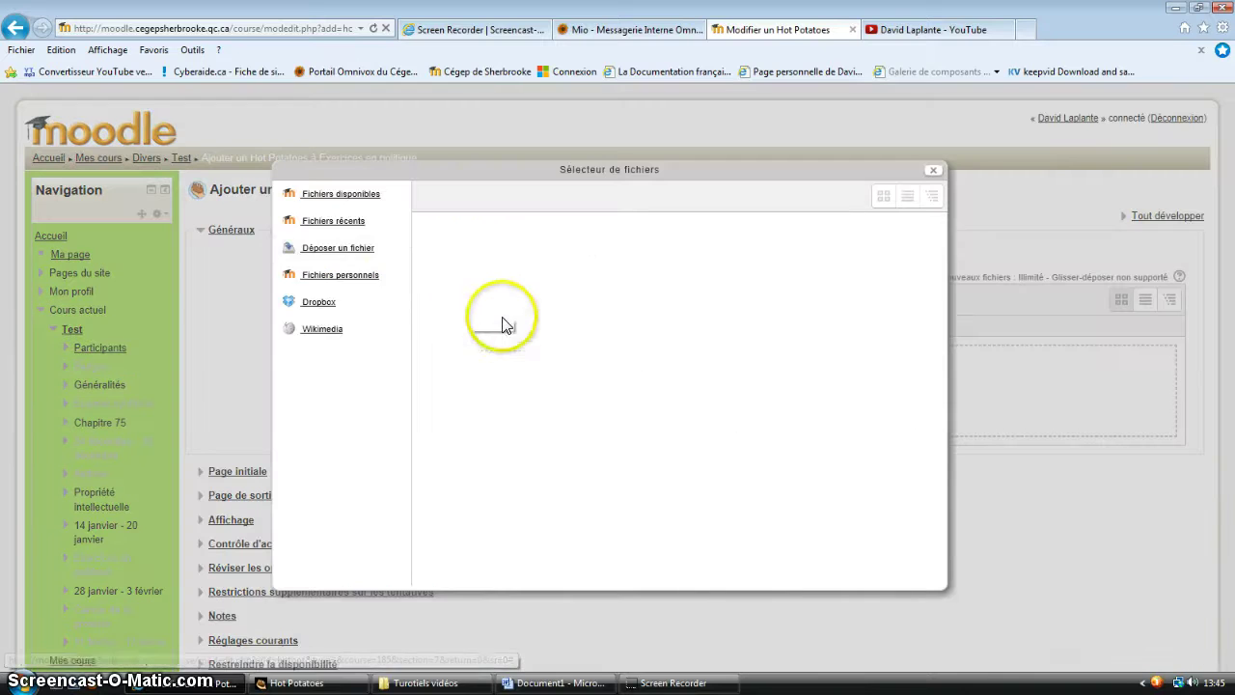
{"action": "left_click", "coordinate": [651, 322]}
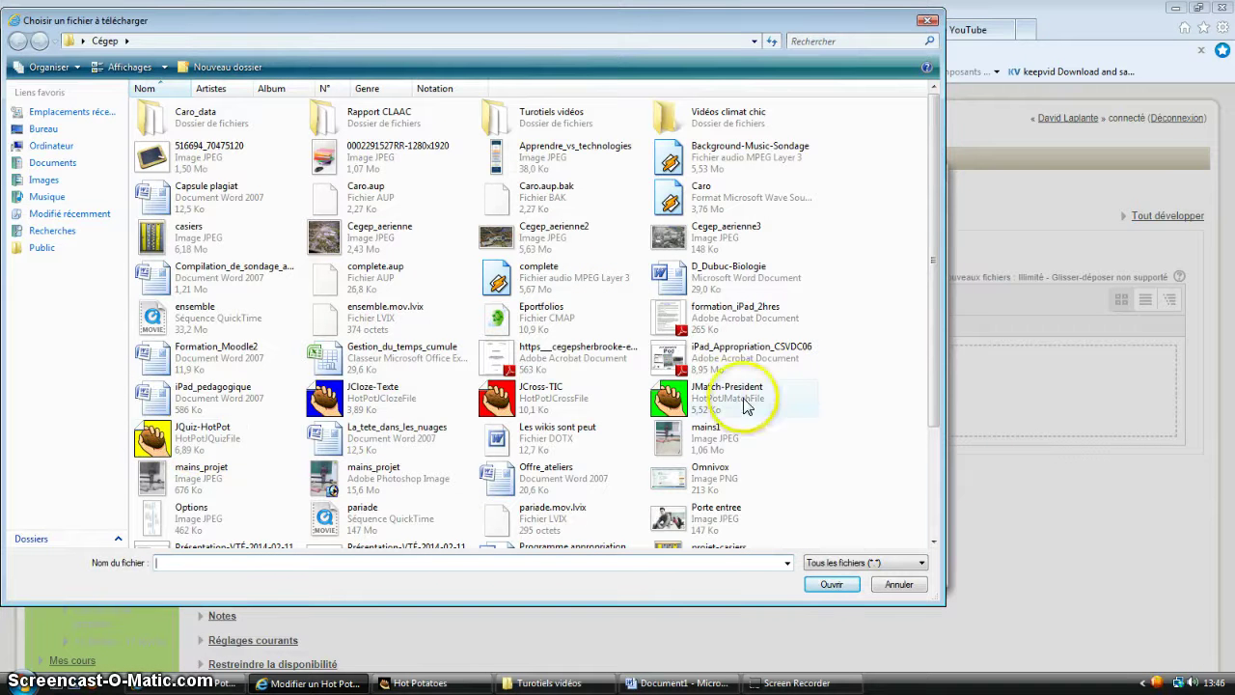
{"action": "double_click", "coordinate": [313, 413]}
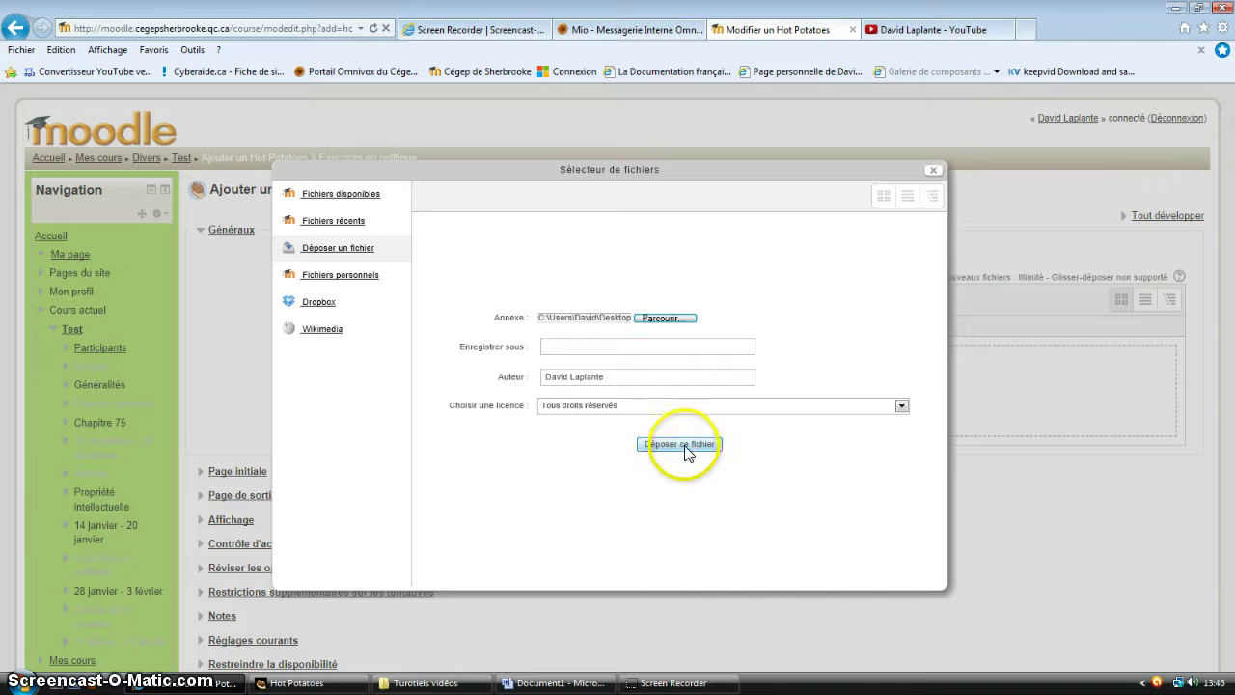
{"action": "left_click", "coordinate": [681, 445]}
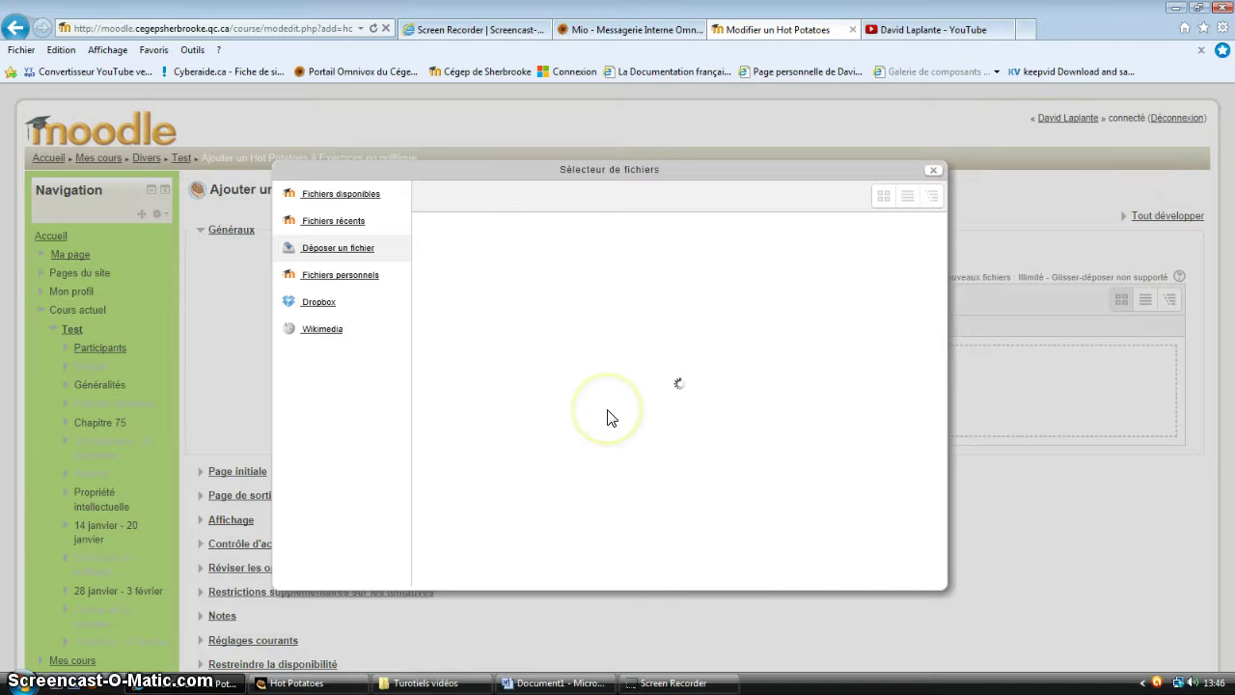
Step: Save and display the activity, and request a hint for the first gap of the exercise
{"action": "scroll", "coordinate": [376, 591], "scroll_direction": "down", "scroll_amount": 1}
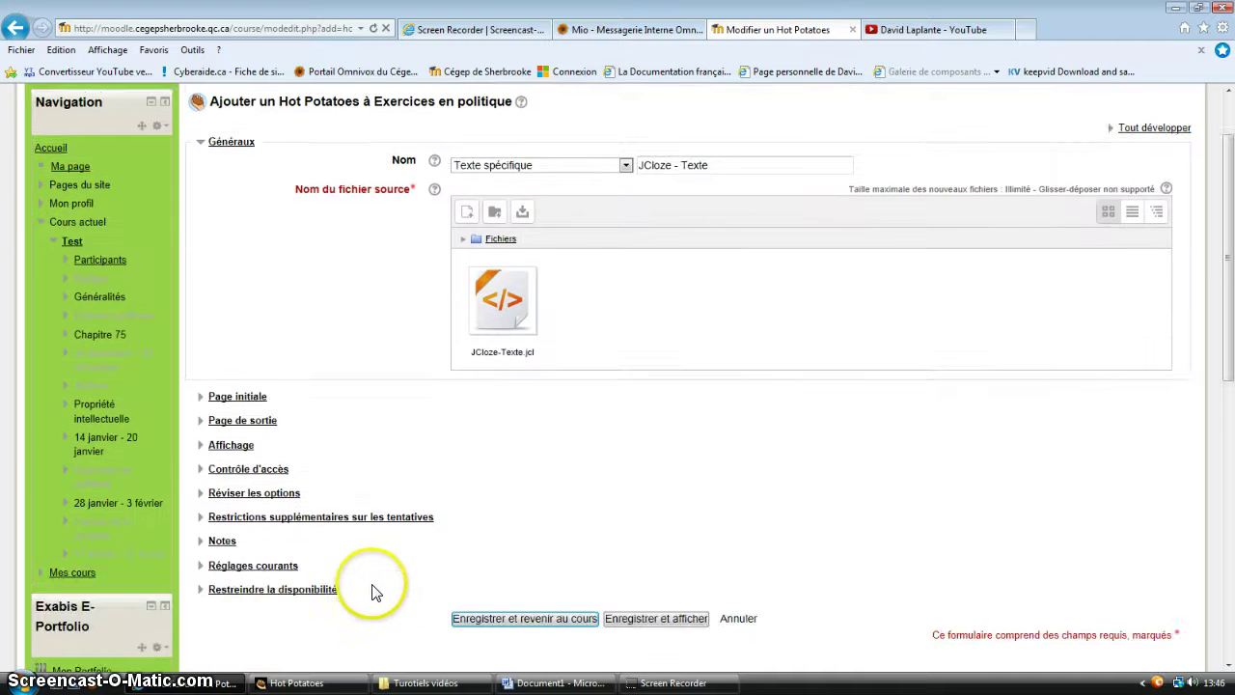
{"action": "scroll", "coordinate": [376, 591], "scroll_direction": "down", "scroll_amount": 1}
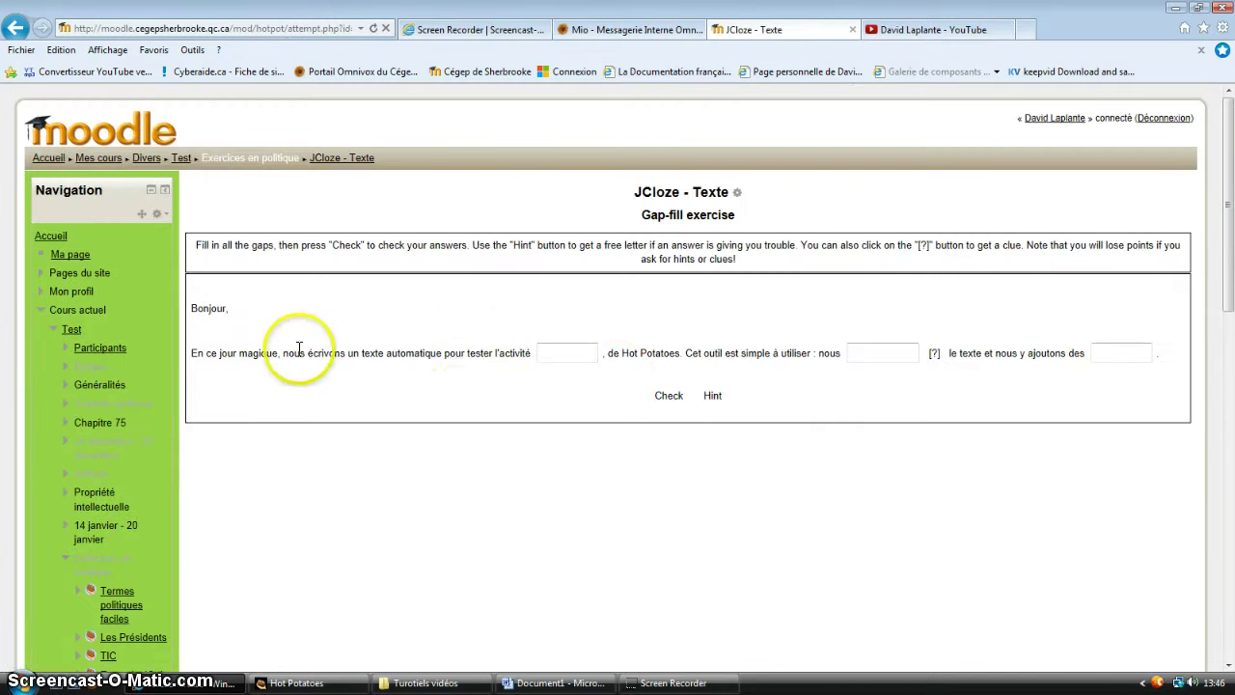
{"action": "left_click", "coordinate": [570, 355]}
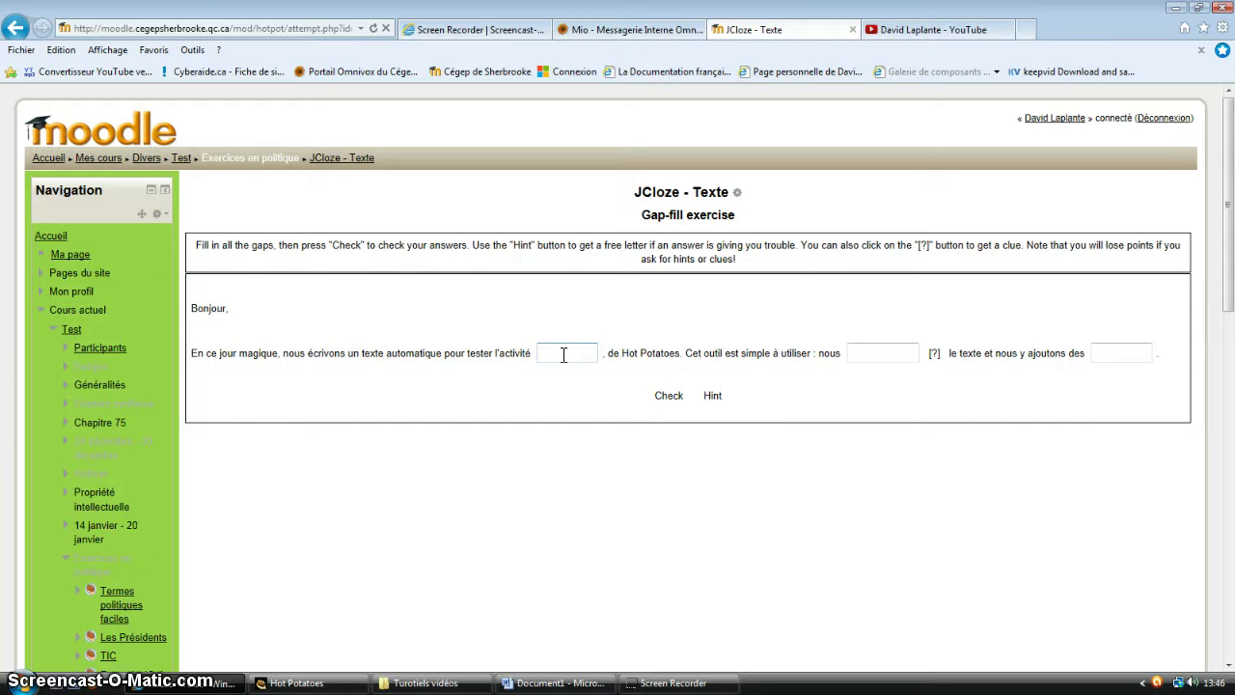
{"action": "left_click", "coordinate": [718, 397]}
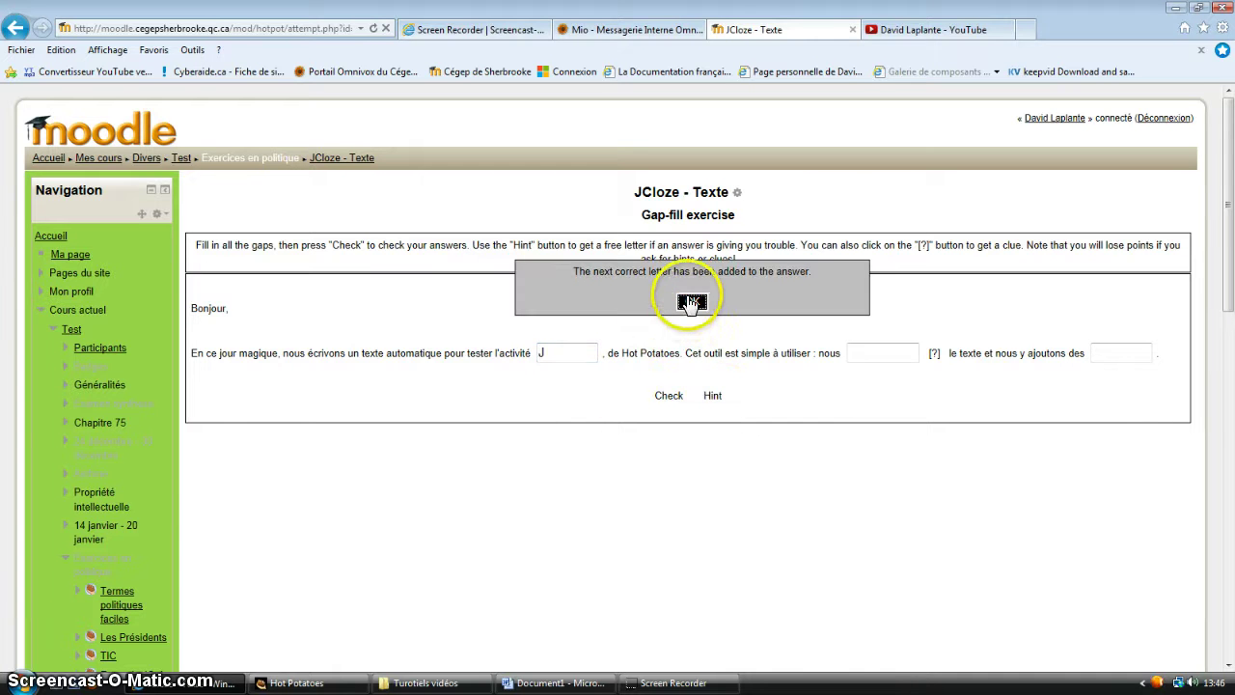
{"action": "left_click", "coordinate": [566, 358]}
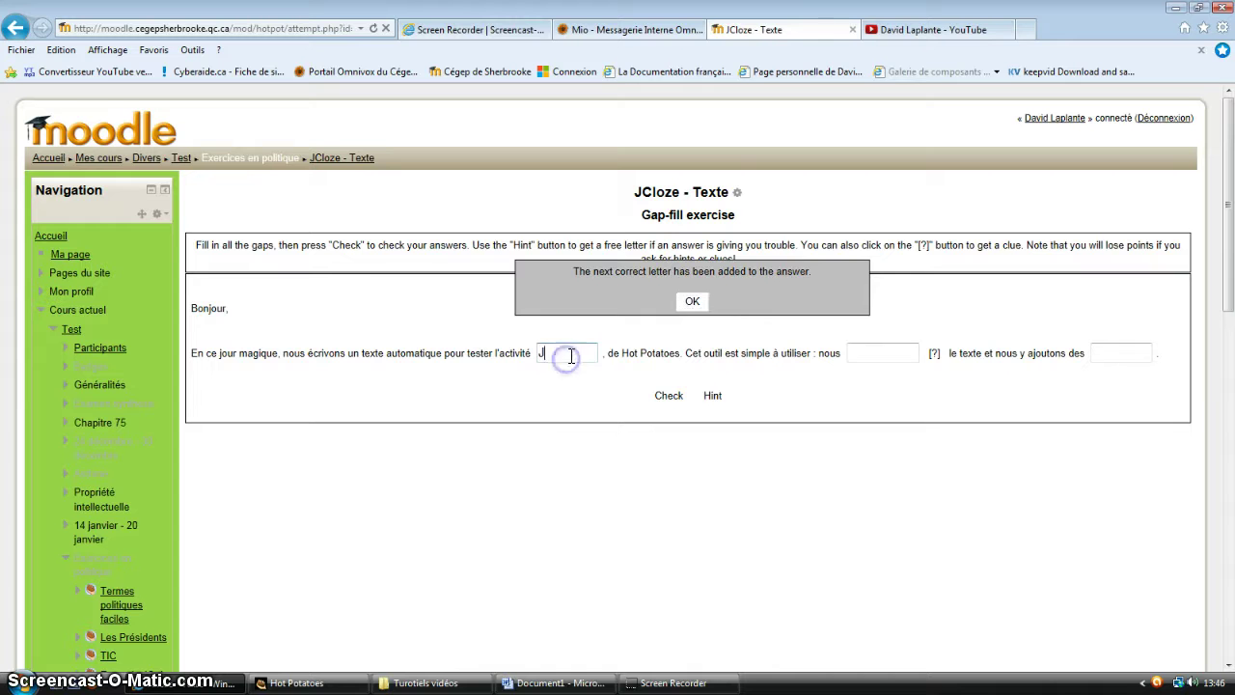
{"action": "left_click", "coordinate": [691, 299]}
Step: Complete the first gap with "JCloze" and check the answer
{"action": "left_click", "coordinate": [583, 352]}
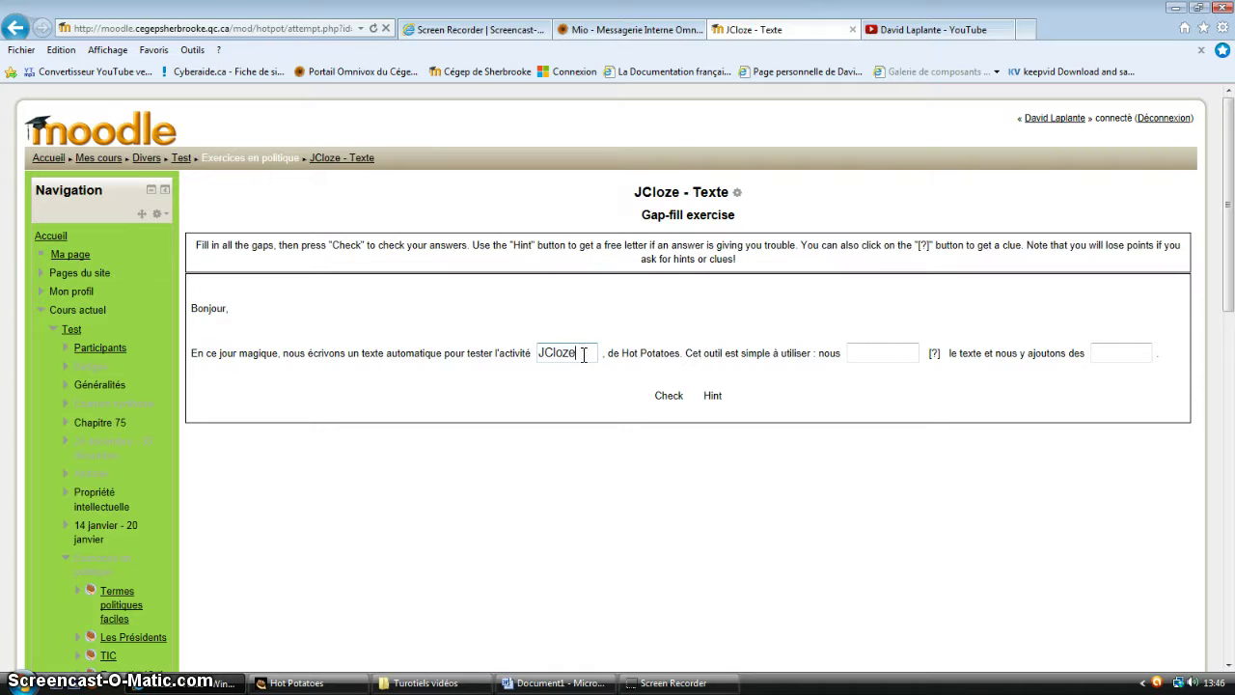
{"action": "left_click", "coordinate": [668, 396]}
{"action": "left_click", "coordinate": [692, 331]}
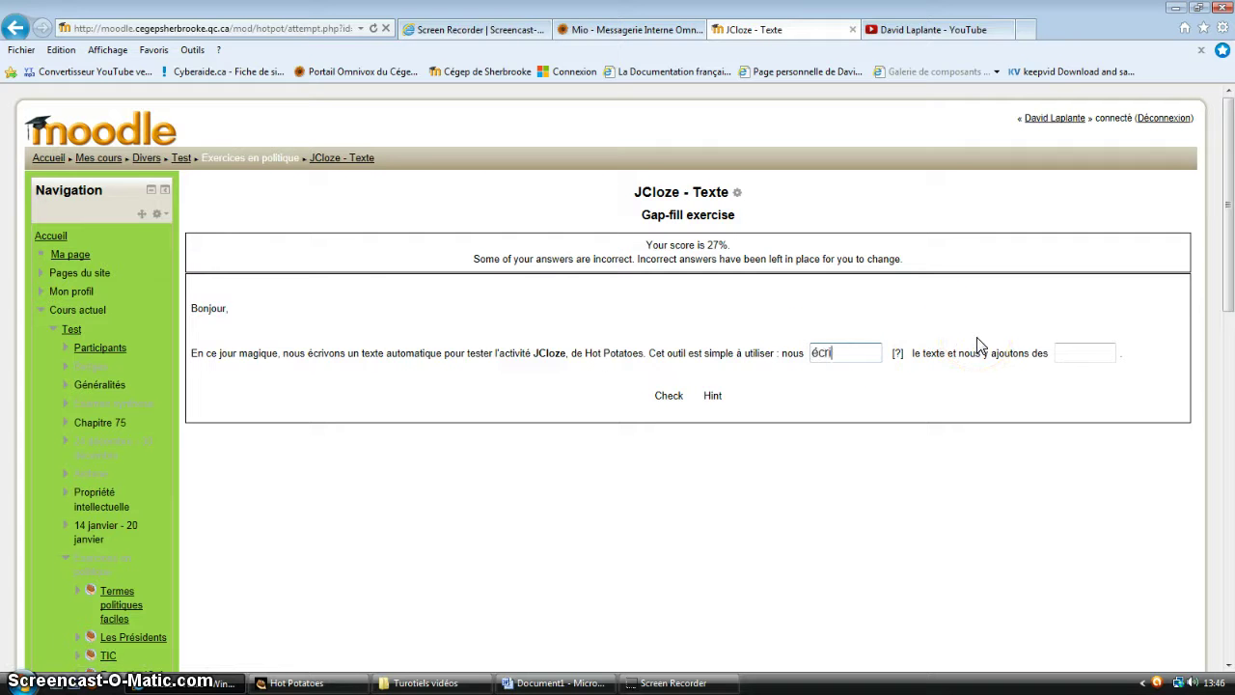
Step: Fill the two remaining gaps with "écrivons" and "trous", and check the answers to finish the exercise and return to the course page
{"action": "left_click", "coordinate": [1104, 353]}
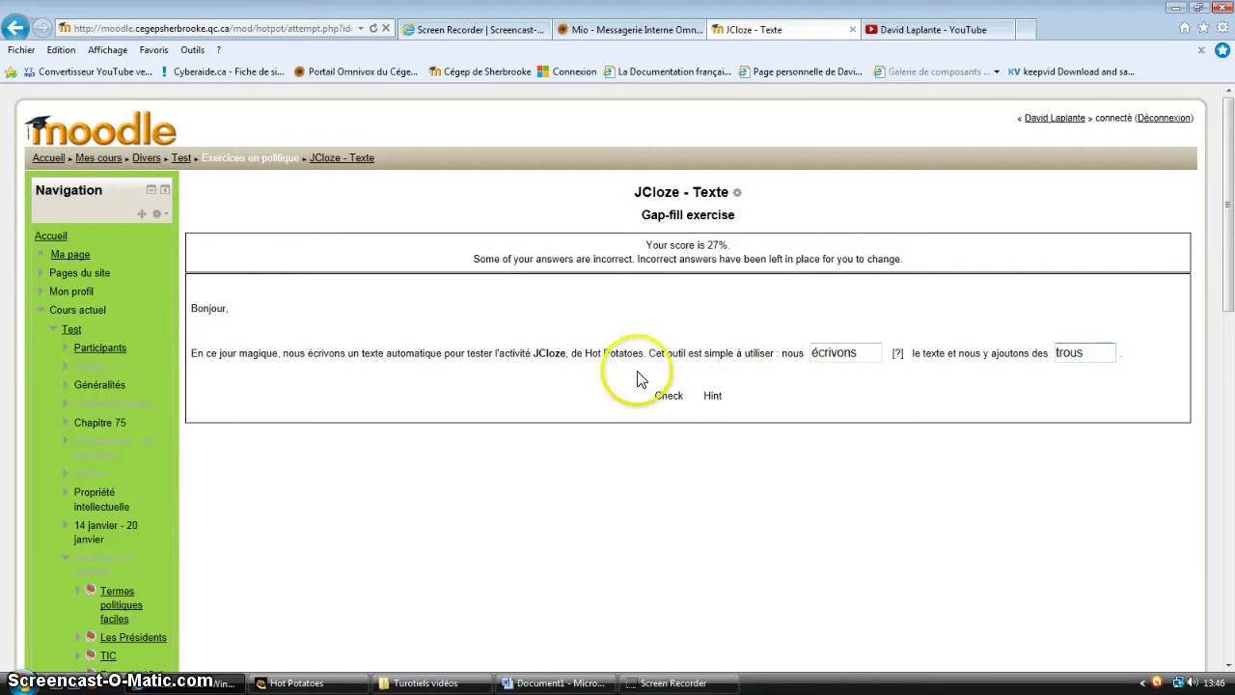
{"action": "left_click", "coordinate": [668, 395]}
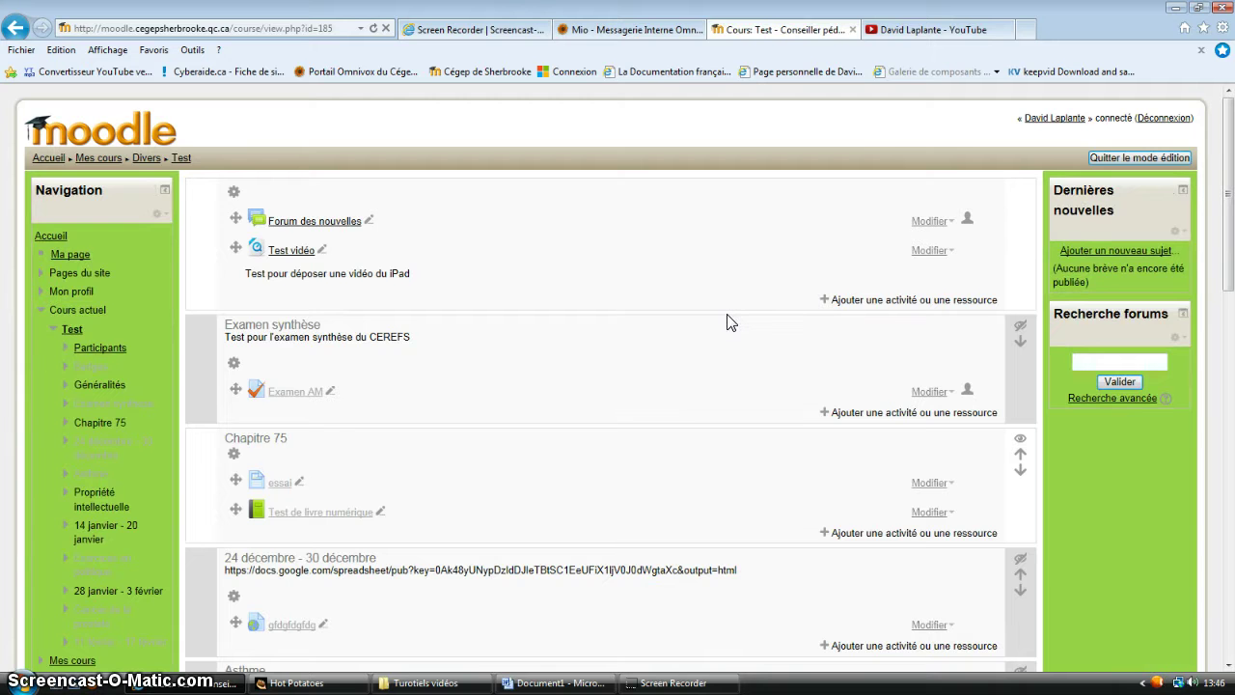
{"action": "scroll", "coordinate": [617, 366], "scroll_direction": "down", "scroll_amount": 3}
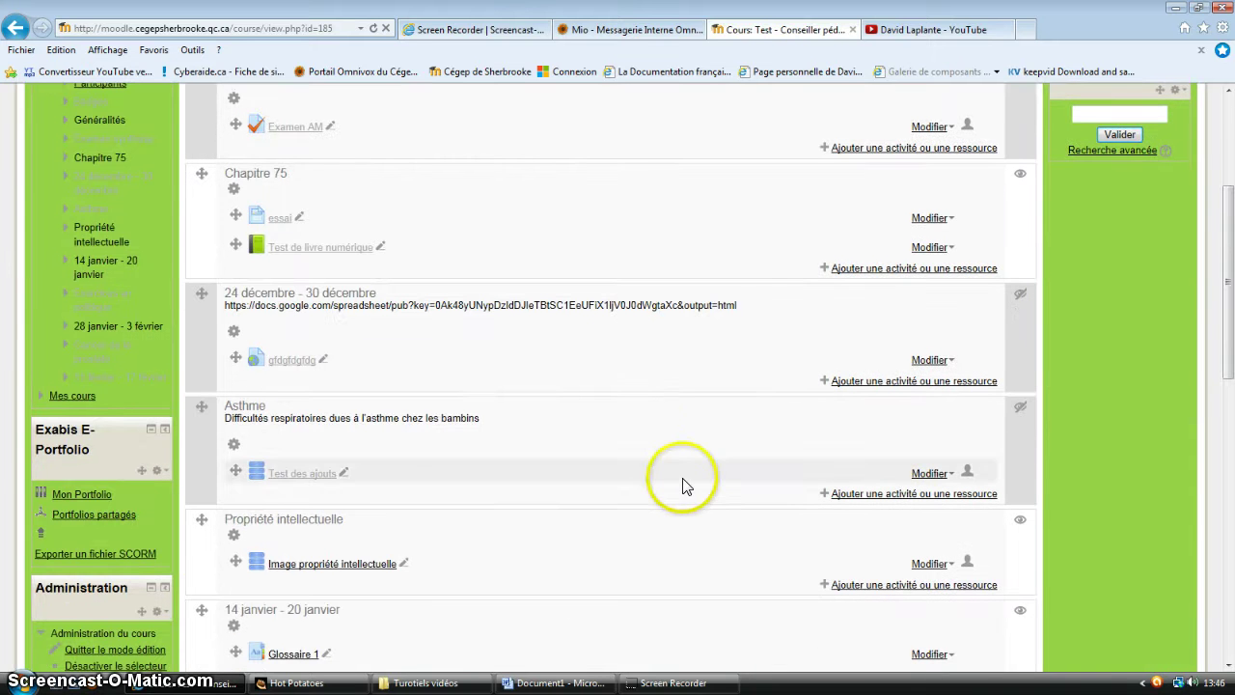